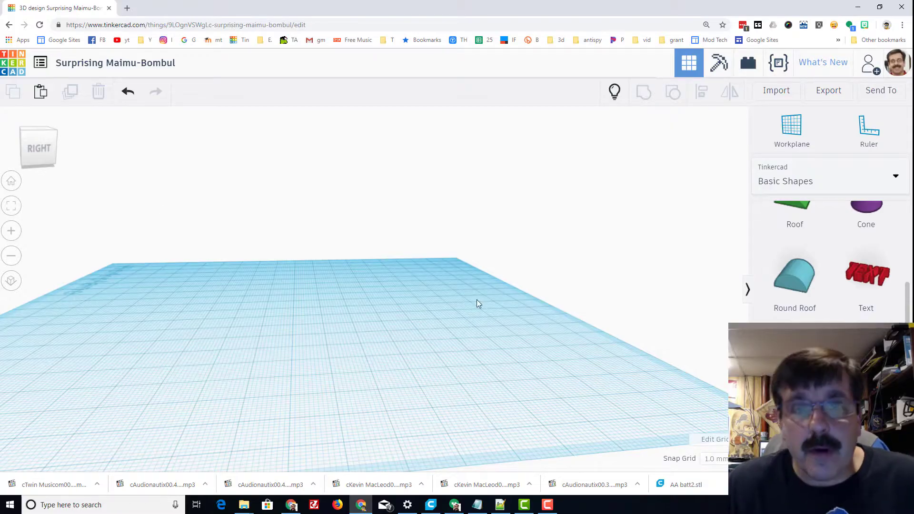
Rename the design "scribble car mdh"
click(103, 65)
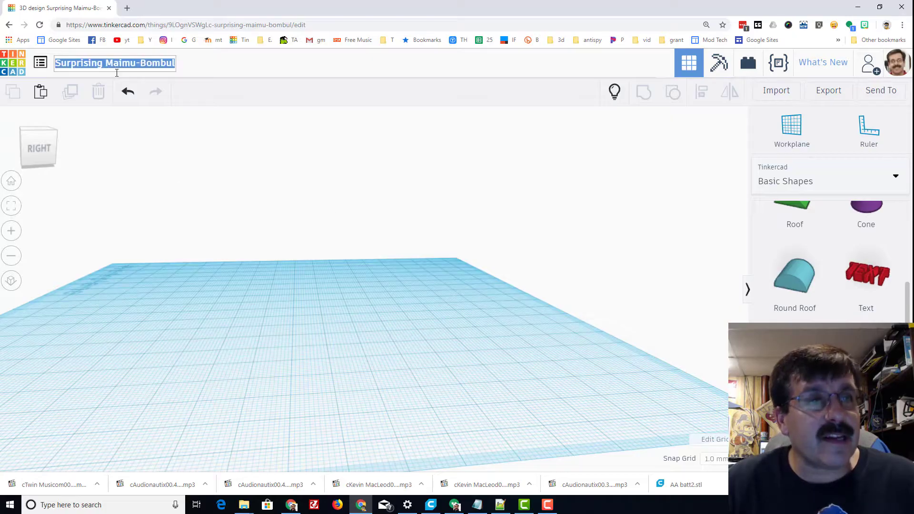
text(scr)
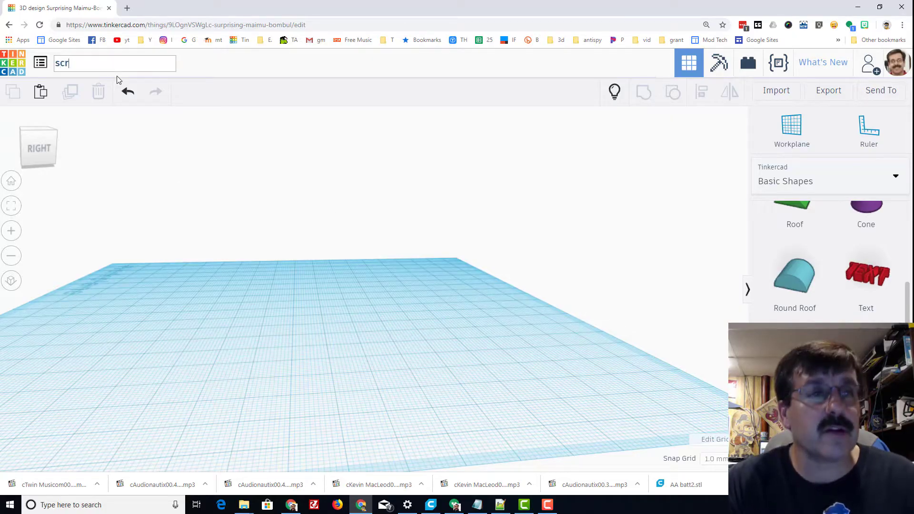
text(ibble car md)
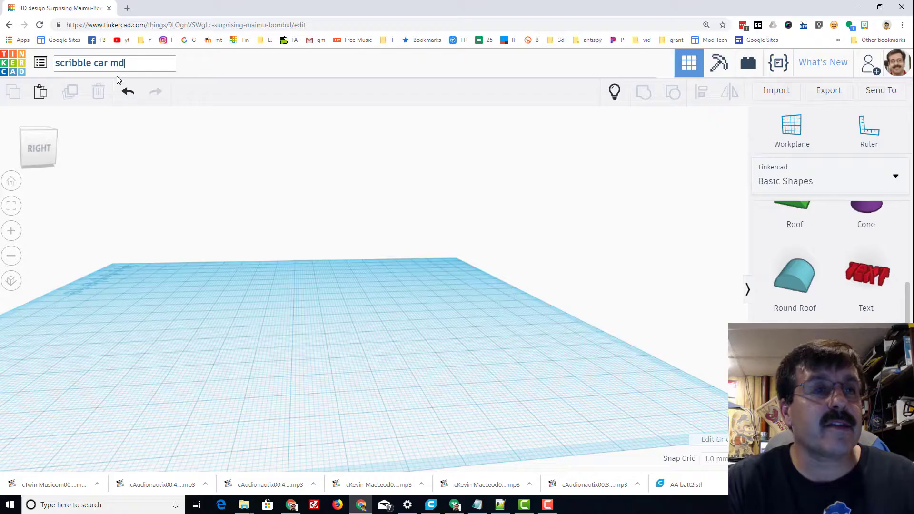
text(h)
key(Return)
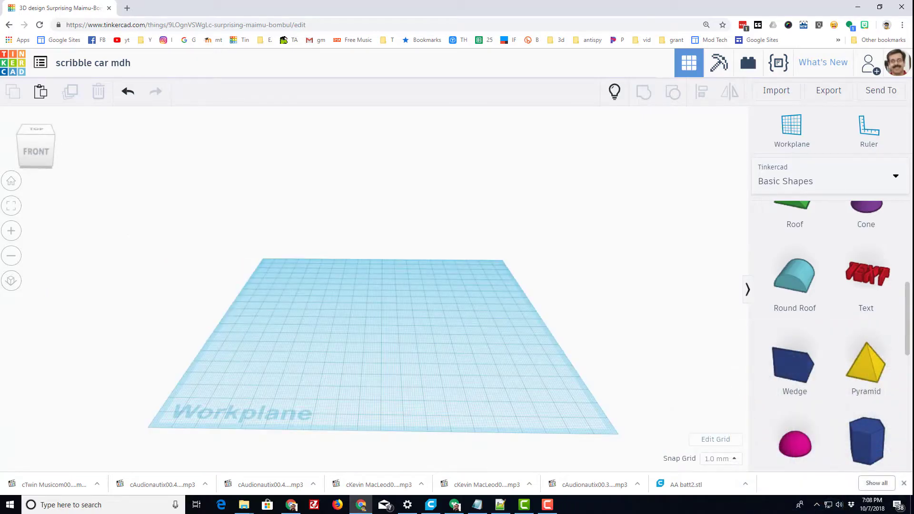
Place a Scribble shape on the workplane and draw a closed car side-profile outline, clearing any trial stroke first
scroll(833, 311, up, 3)
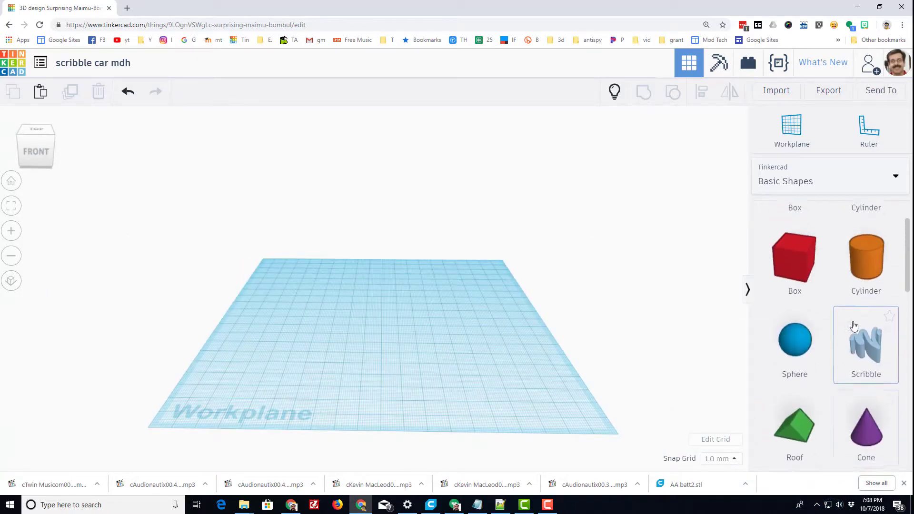
drag(865, 340, 384, 324)
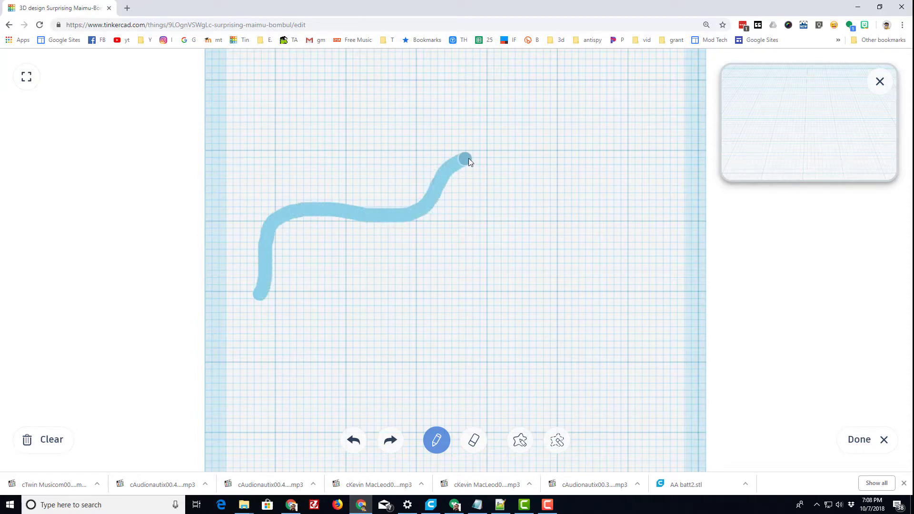
drag(469, 159, 470, 160)
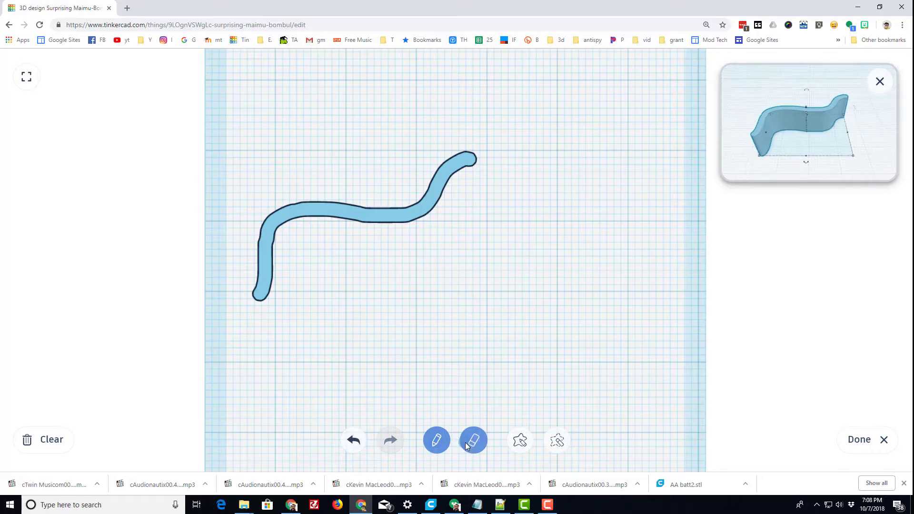
click(39, 440)
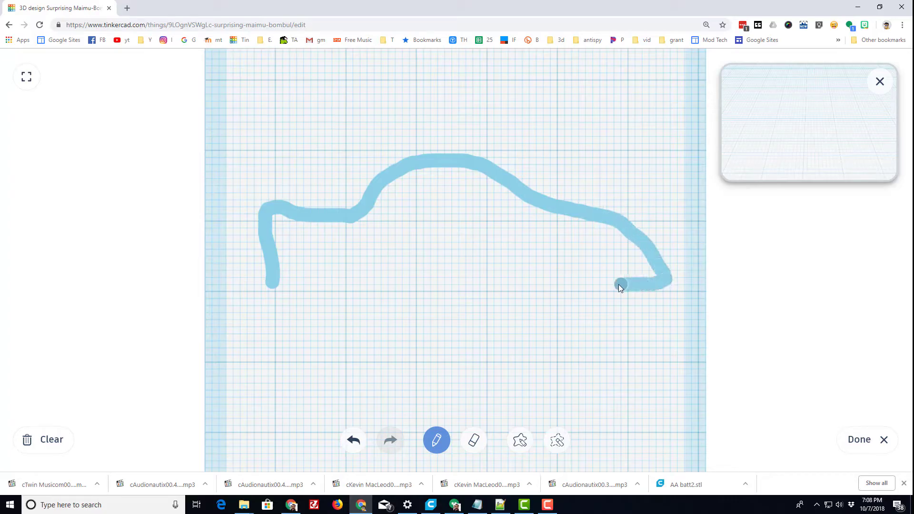
drag(619, 285, 360, 284)
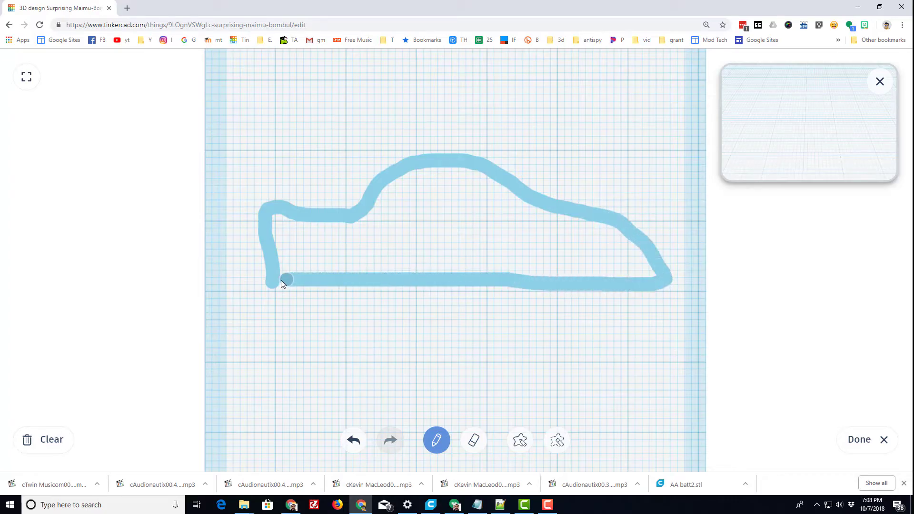
drag(281, 280, 279, 280)
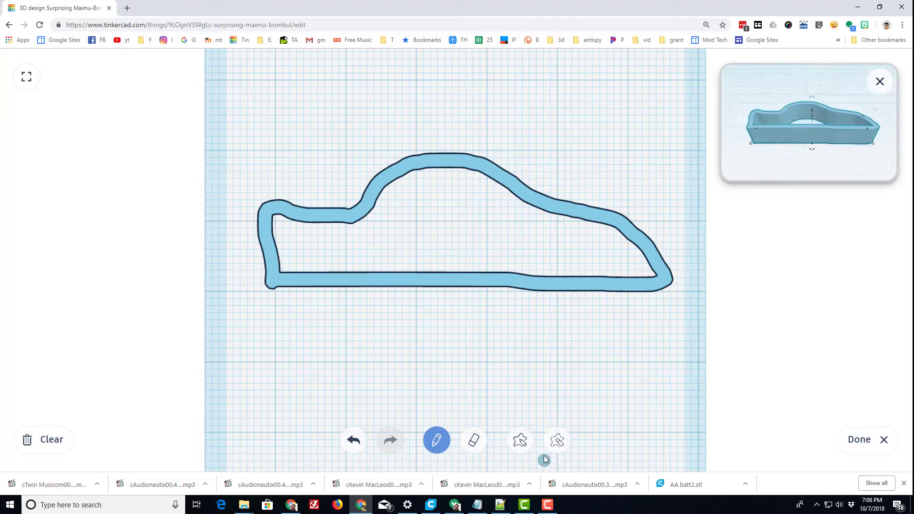
Fill the interior of the car outline, including the leftover sliver near the hood, and finish the scribble
click(520, 440)
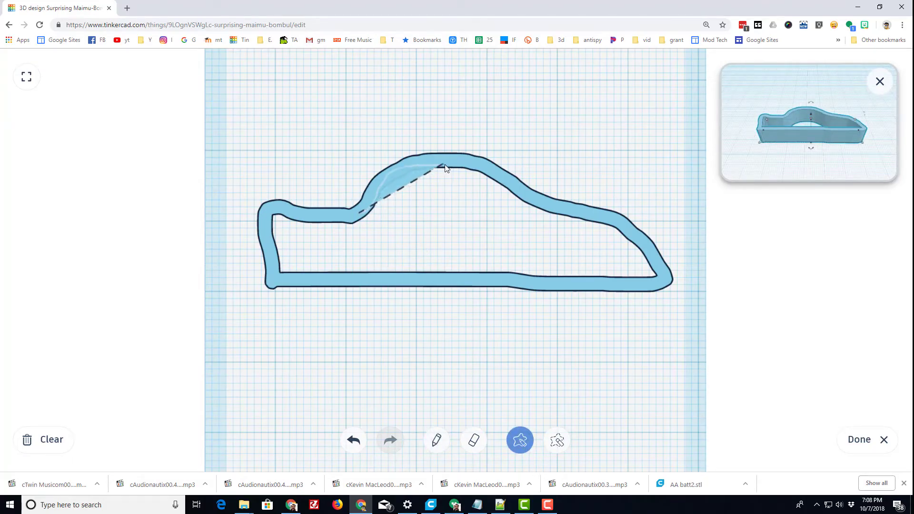
mouse_move(474, 170)
mouse_down()
mouse_move(644, 245)
mouse_move(658, 267)
mouse_move(657, 284)
mouse_move(510, 281)
mouse_up()
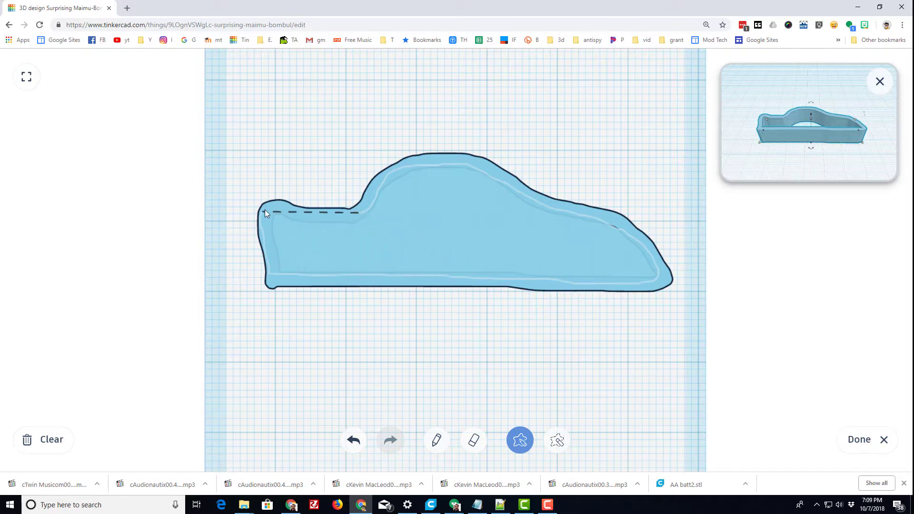
drag(265, 210, 276, 210)
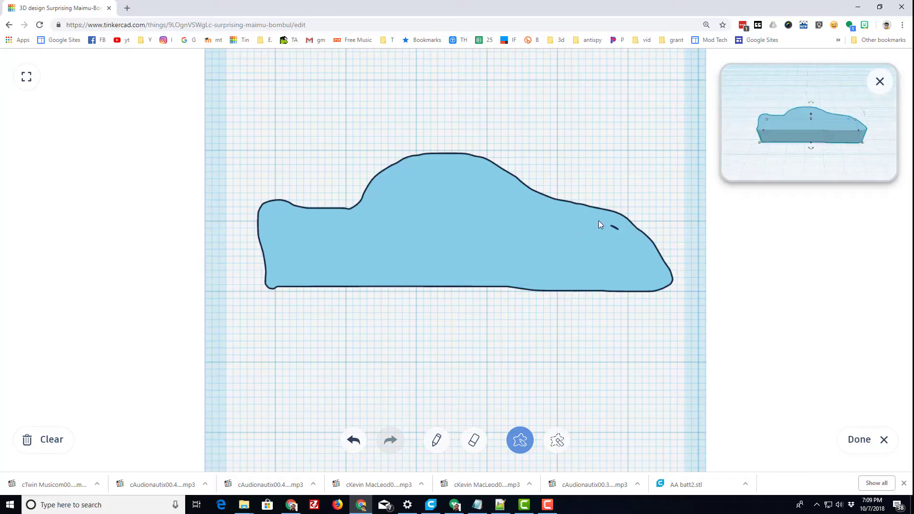
drag(602, 220, 598, 221)
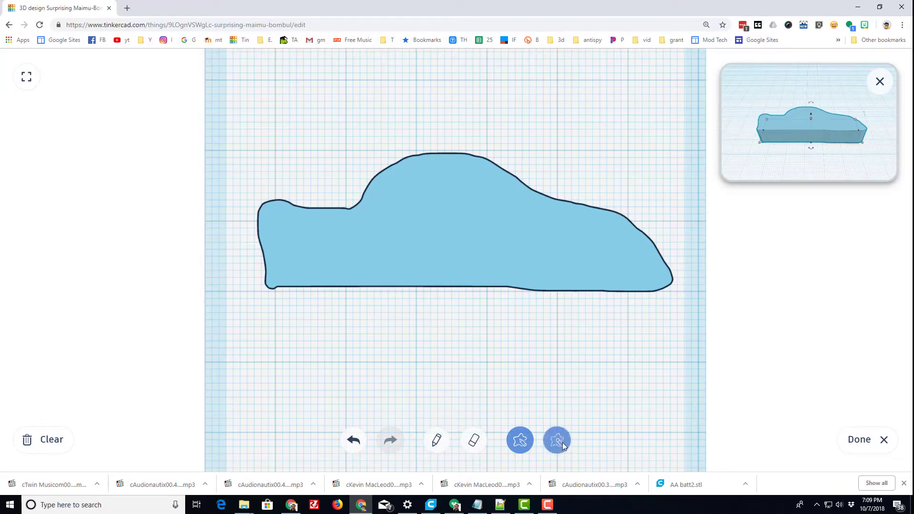
click(861, 440)
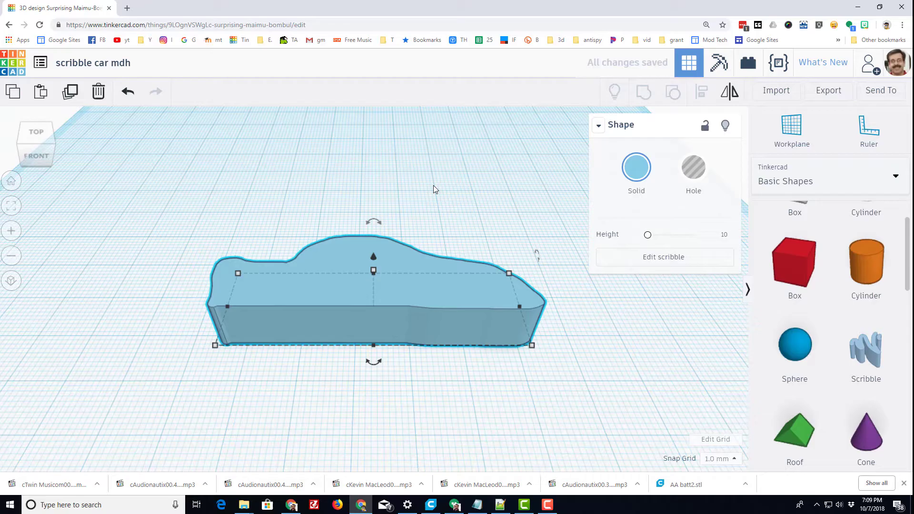
Rotate the scribbled car body upright so it stands on its flat underside, and drop it onto the workplane
right_drag(433, 189, 370, 252)
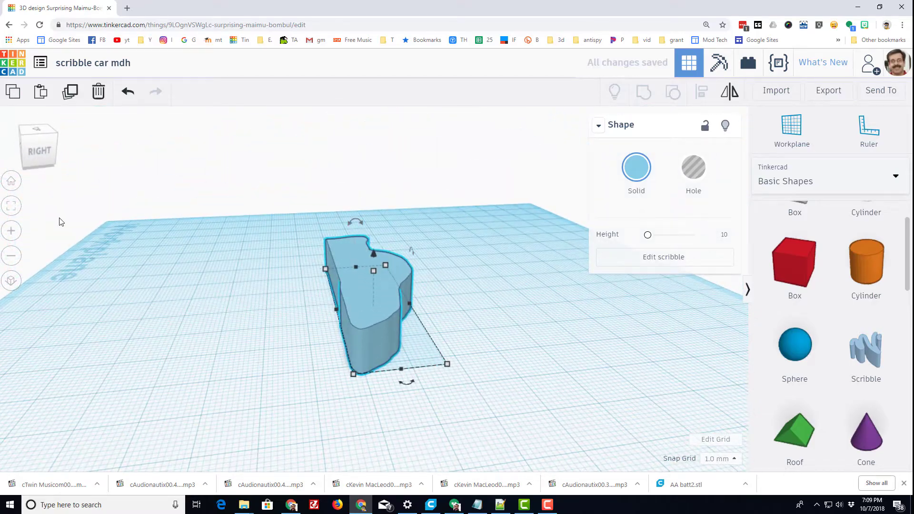
right_drag(102, 254, 170, 264)
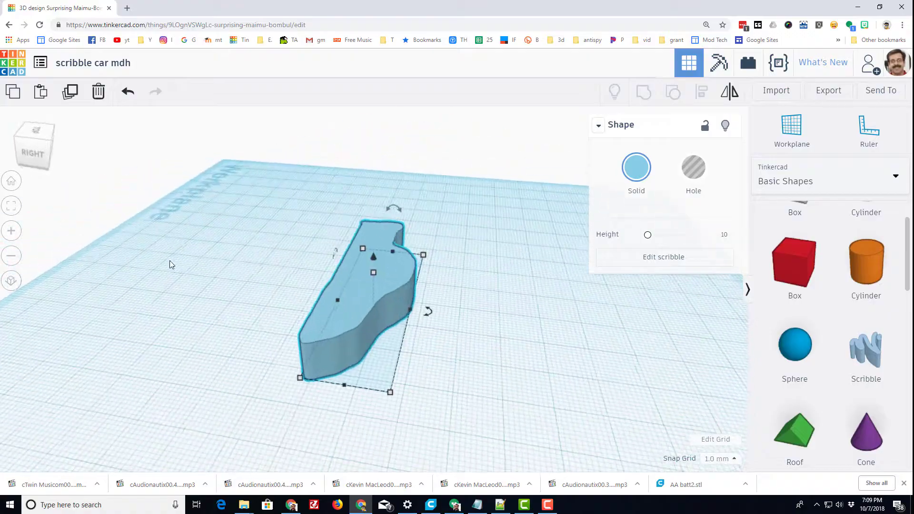
mouse_move(401, 218)
mouse_down()
mouse_move(365, 219)
mouse_move(372, 248)
mouse_move(382, 235)
mouse_move(398, 239)
mouse_move(376, 243)
mouse_up()
right_drag(359, 257, 409, 259)
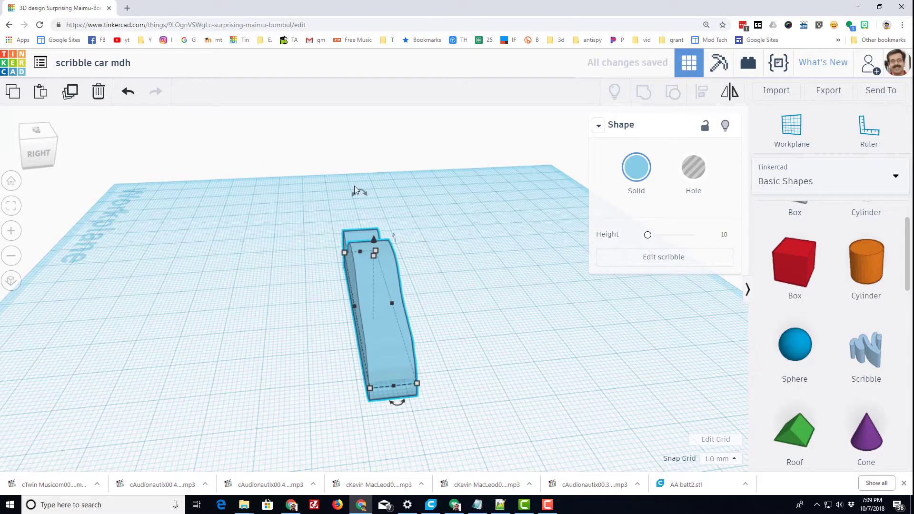
mouse_move(360, 193)
mouse_down()
mouse_move(350, 210)
mouse_move(362, 204)
mouse_up()
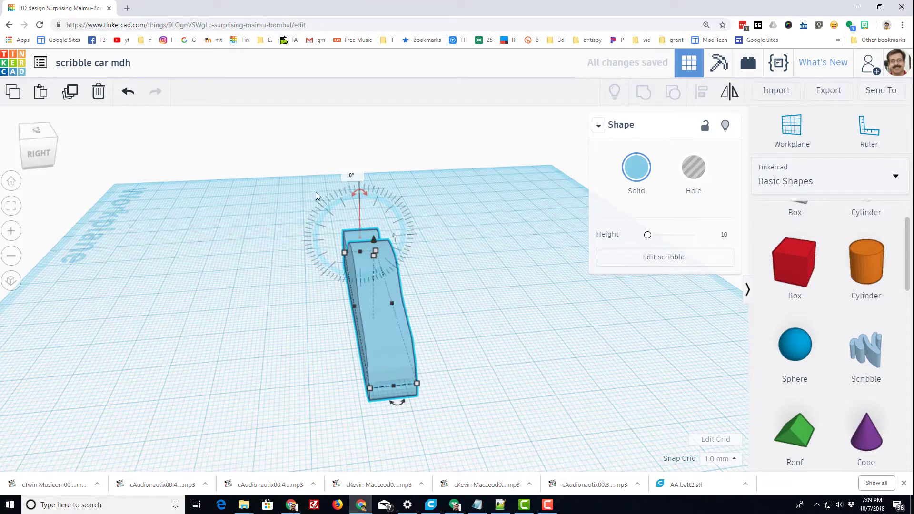
mouse_move(295, 293)
right_down()
mouse_move(316, 303)
mouse_move(193, 291)
mouse_move(260, 300)
mouse_move(295, 329)
right_up()
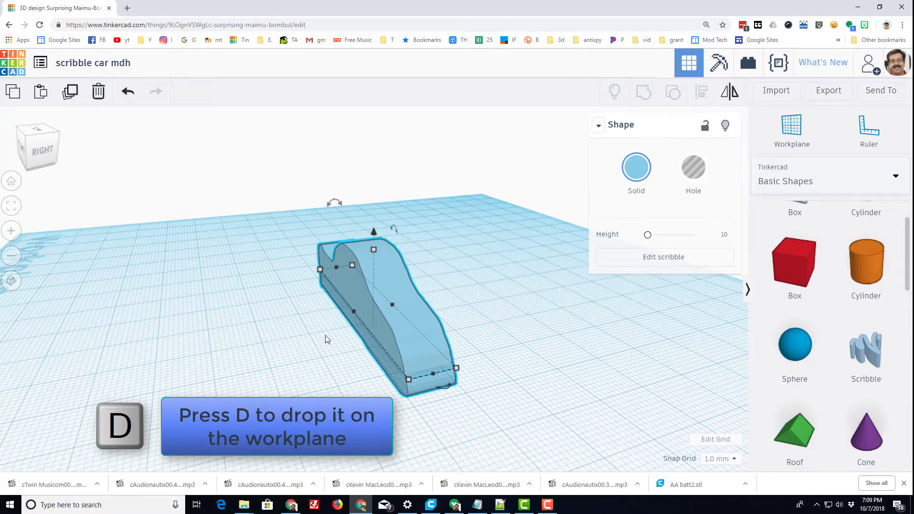
key(d)
Widen the upright car body sideways along the workplane
mouse_move(318, 337)
right_down()
mouse_move(155, 333)
mouse_move(247, 367)
mouse_move(291, 326)
right_up()
drag(354, 307, 301, 314)
mouse_move(226, 350)
right_down()
mouse_move(422, 304)
mouse_move(364, 318)
mouse_move(137, 322)
mouse_move(286, 326)
mouse_move(318, 341)
mouse_move(337, 328)
mouse_move(377, 328)
mouse_move(306, 270)
right_up()
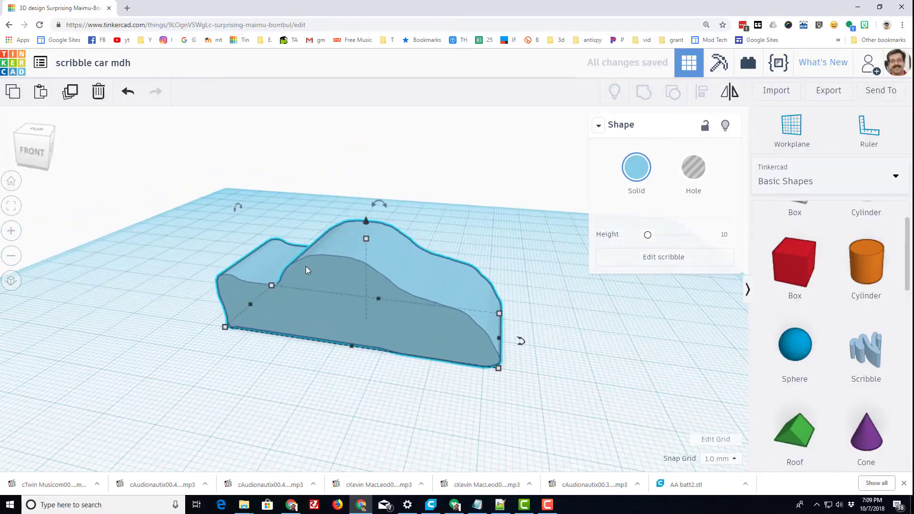
Place a Round Roof hole by the car body, then stretch and shift it to pass through the car's full width
scroll(372, 310, down, 2)
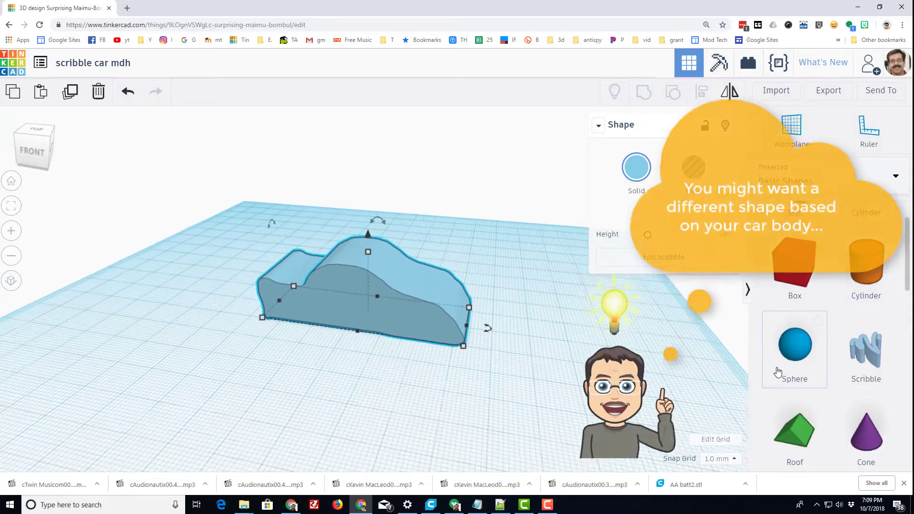
scroll(794, 380, down, 3)
drag(781, 357, 336, 353)
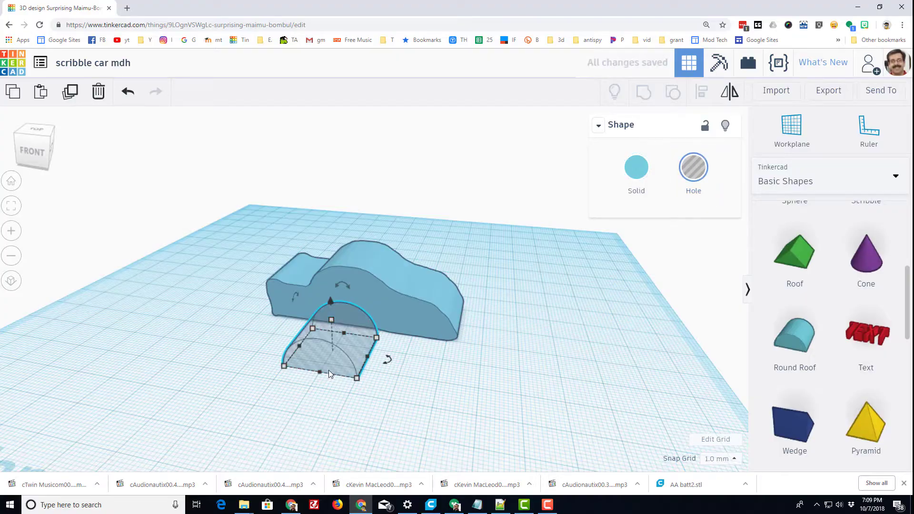
mouse_move(329, 370)
mouse_down()
mouse_move(350, 324)
mouse_move(329, 351)
mouse_move(335, 375)
mouse_up()
right_drag(335, 376, 130, 404)
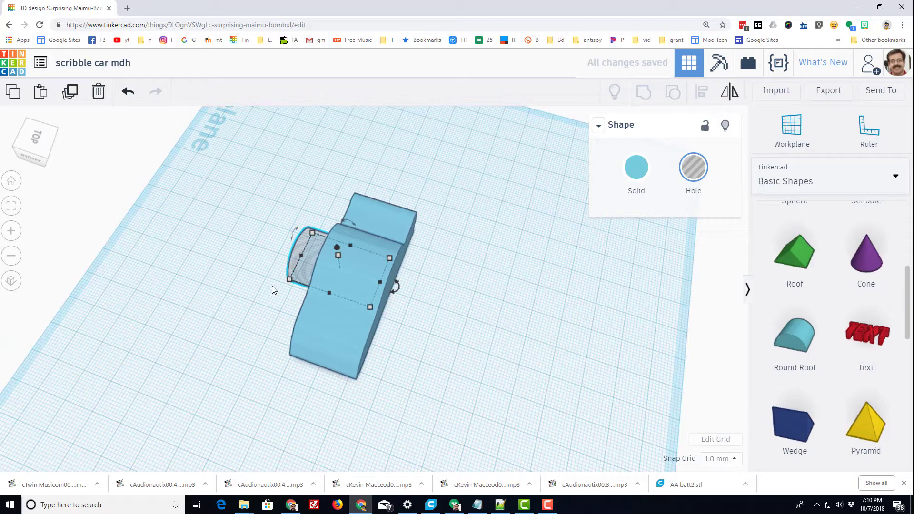
drag(306, 276, 324, 283)
right_drag(324, 283, 295, 382)
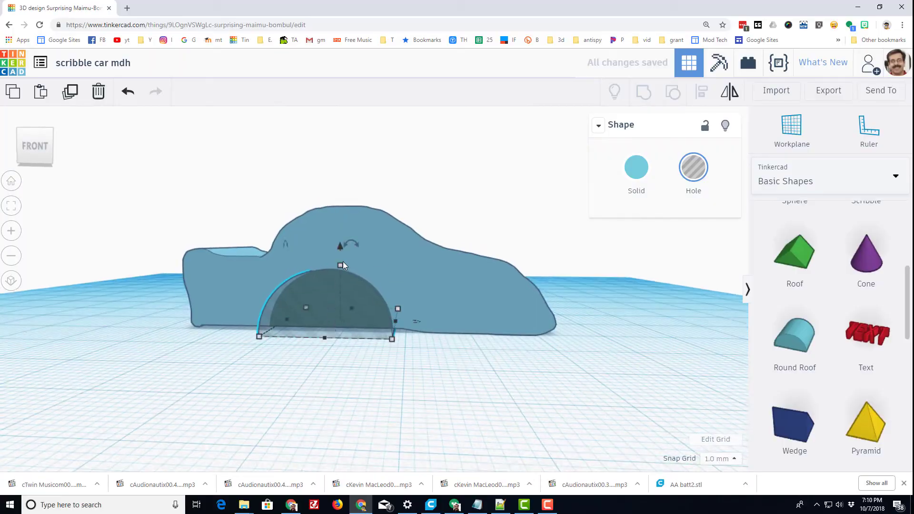
Raise the round-roof hole into the car's cabin area and reshape it into a wider, flatter arch
right_drag(343, 263, 325, 287)
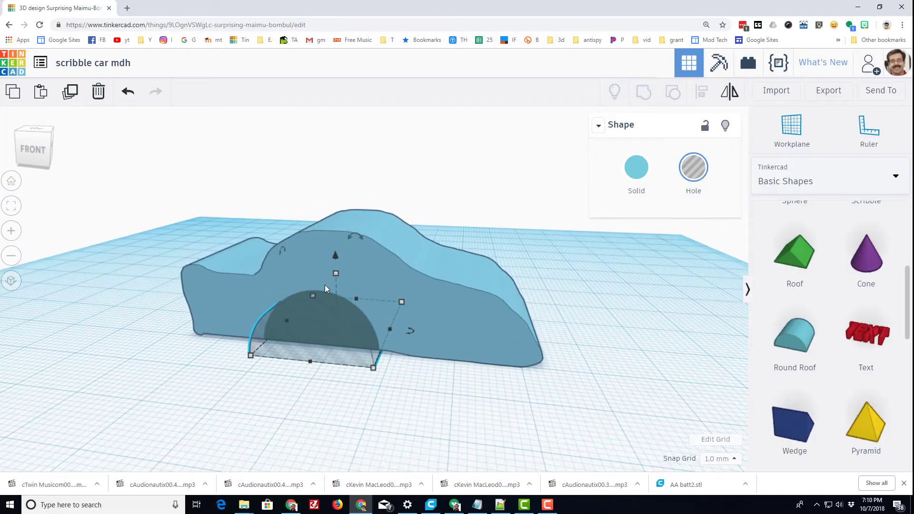
drag(334, 258, 330, 207)
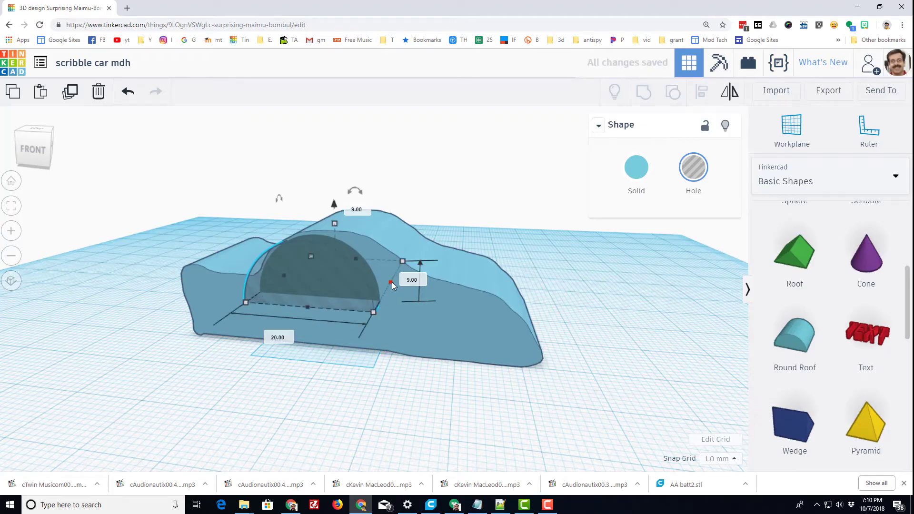
drag(393, 282, 420, 285)
right_drag(388, 338, 368, 284)
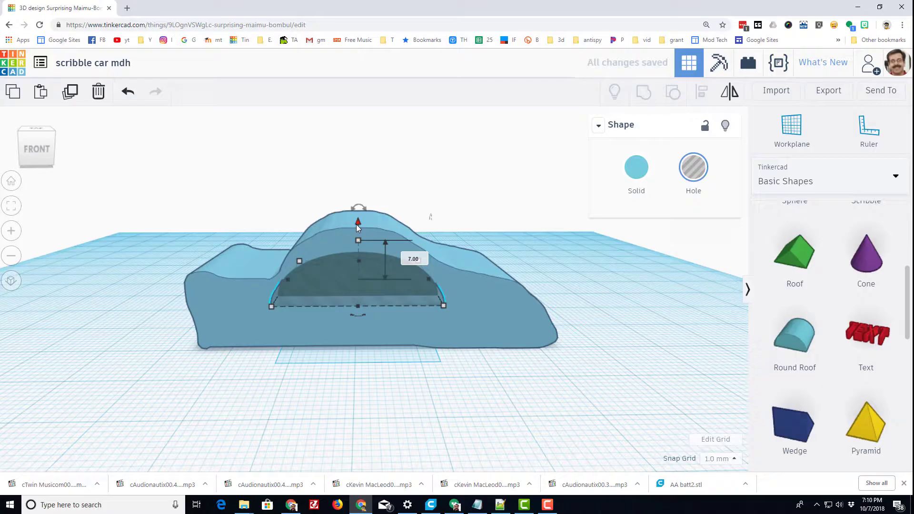
drag(357, 224, 354, 207)
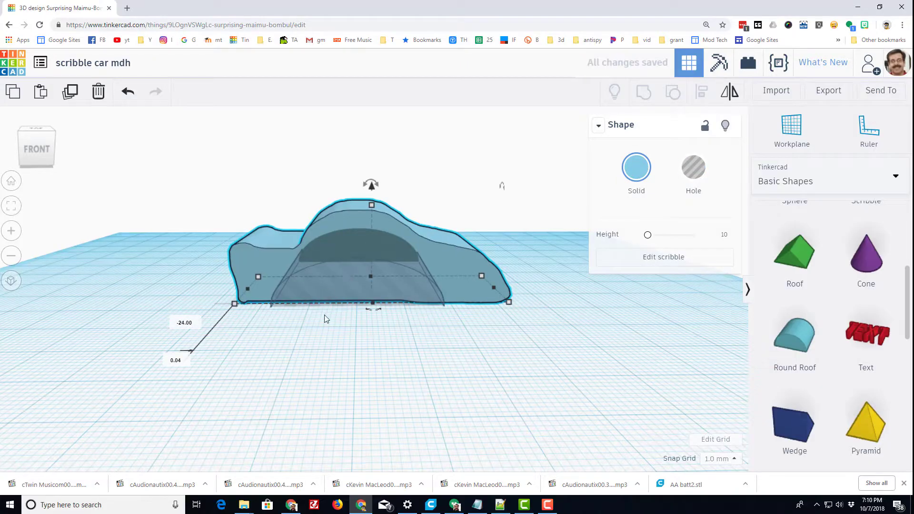
key(ctrl+z)
key(ctrl+z)
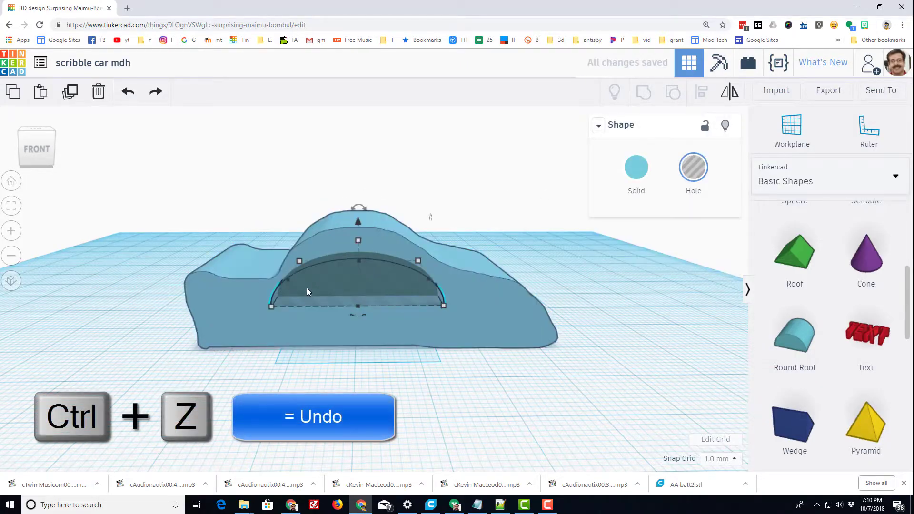
Raise the arched hole closer to the roofline, narrow it slightly, and nudge it to centre it in the cabin
drag(359, 222, 361, 207)
mouse_move(317, 269)
right_down()
mouse_move(352, 279)
mouse_move(333, 275)
right_up()
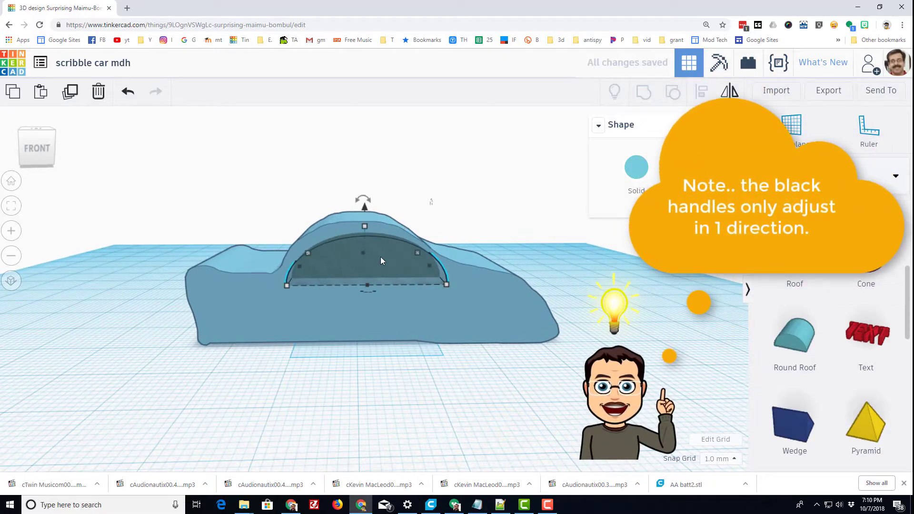
key(Left)
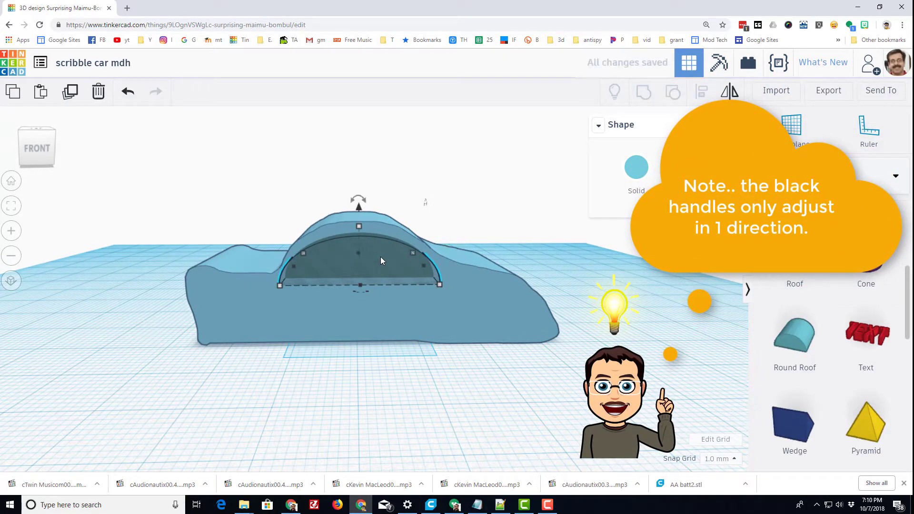
drag(362, 208, 360, 204)
Group the car body with the arched hole to cut the window opening through the cabin
shift+click(377, 281)
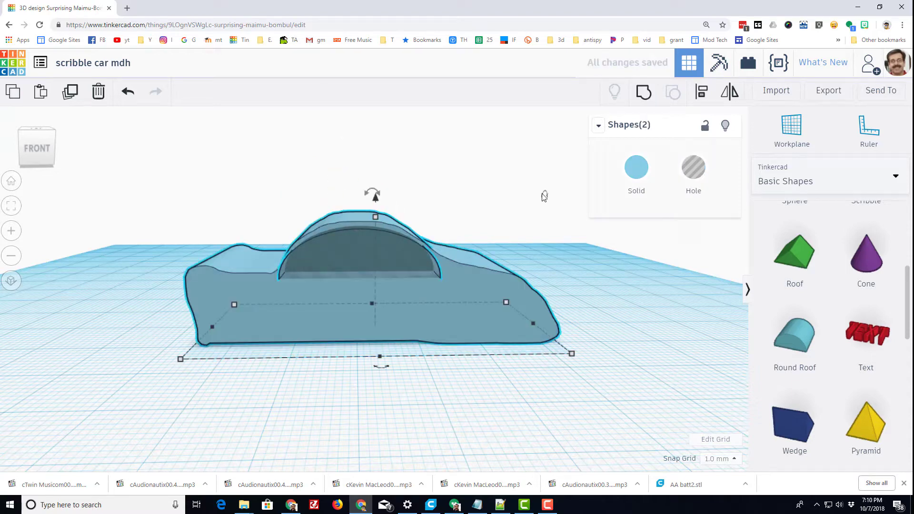
click(646, 96)
right_drag(534, 235, 322, 286)
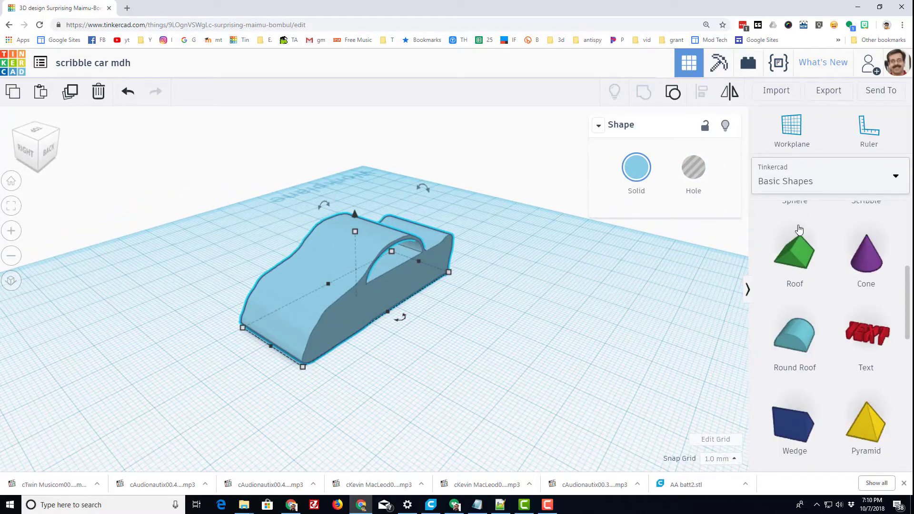
Place a Box hole on the workplane beside the car body
scroll(793, 267, up, 5)
drag(787, 284, 487, 345)
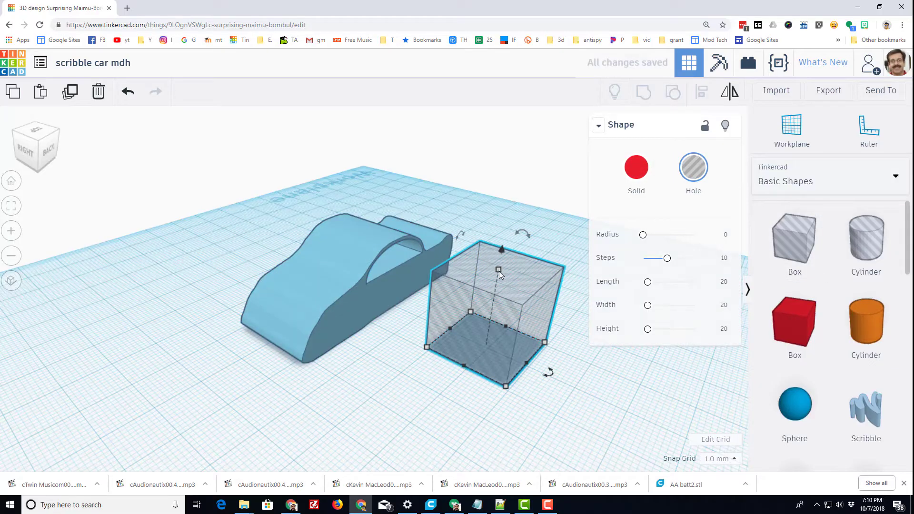
Move the box hole to the front end of the car body and narrow it slightly
drag(498, 276, 313, 288)
right_drag(315, 291, 213, 330)
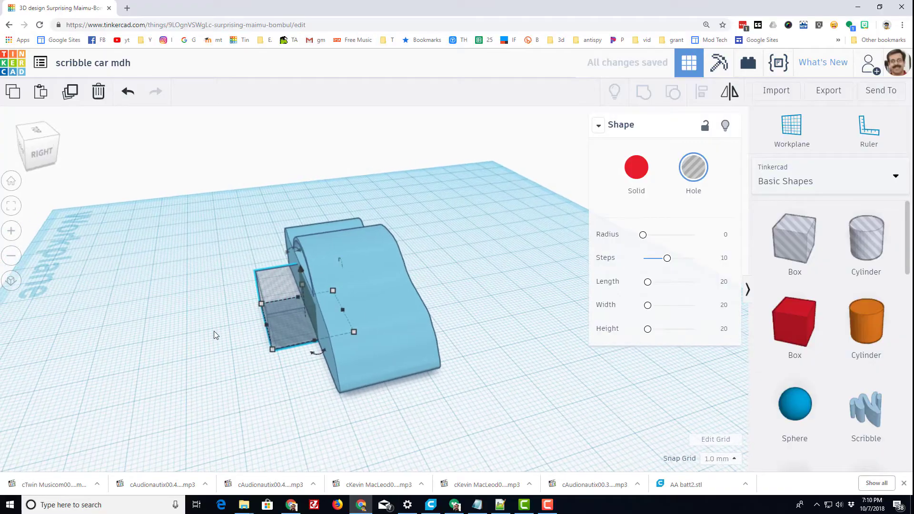
drag(270, 344, 384, 408)
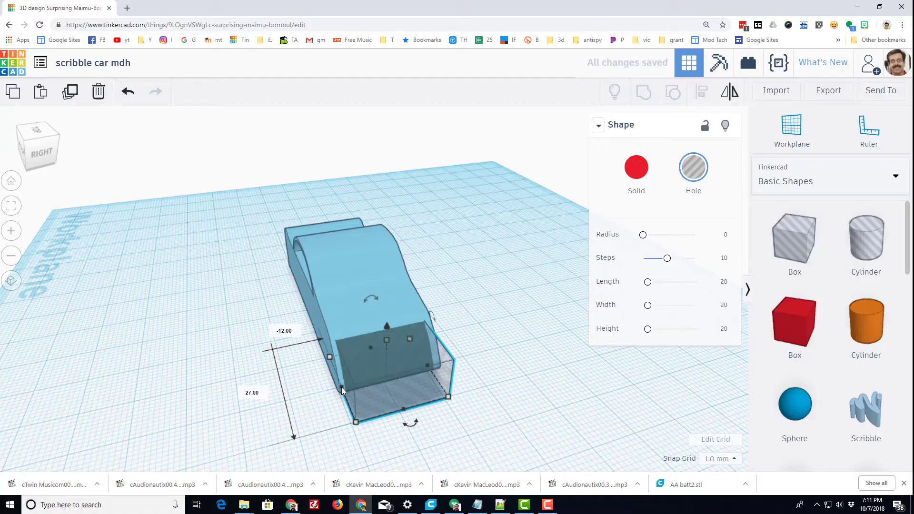
drag(342, 387, 350, 388)
Align the box hole and the car body to a common centre across the car's width
drag(204, 292, 438, 424)
right_drag(507, 322, 463, 300)
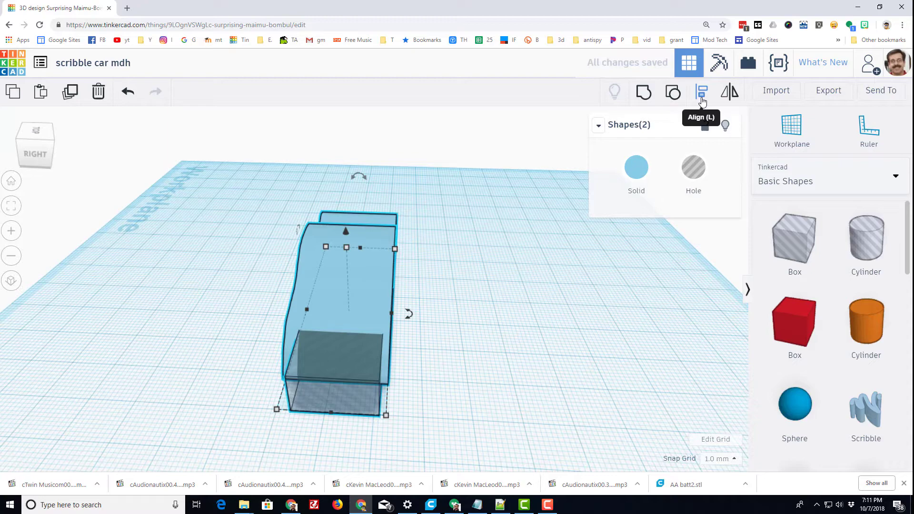
click(702, 91)
click(406, 416)
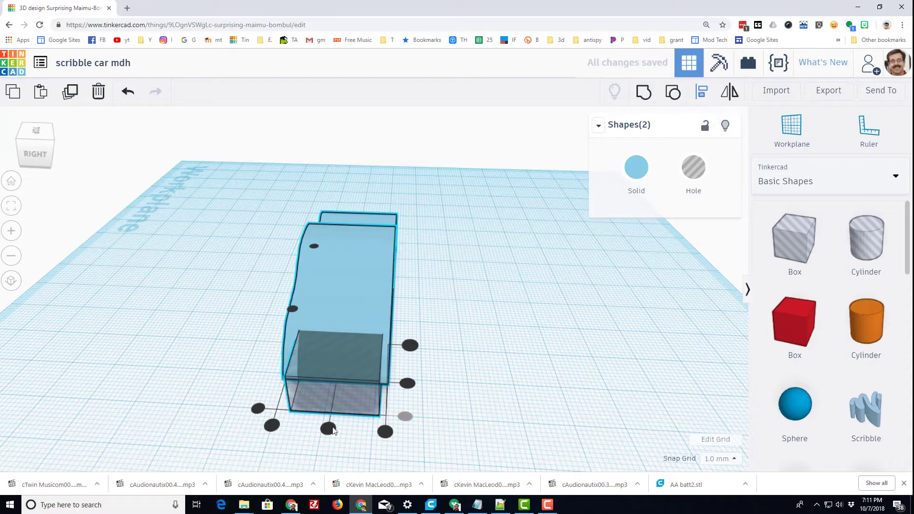
click(476, 387)
Raise the box hole 10 mm and move it back along the car into the cabin
right_drag(342, 372, 314, 356)
click(315, 357)
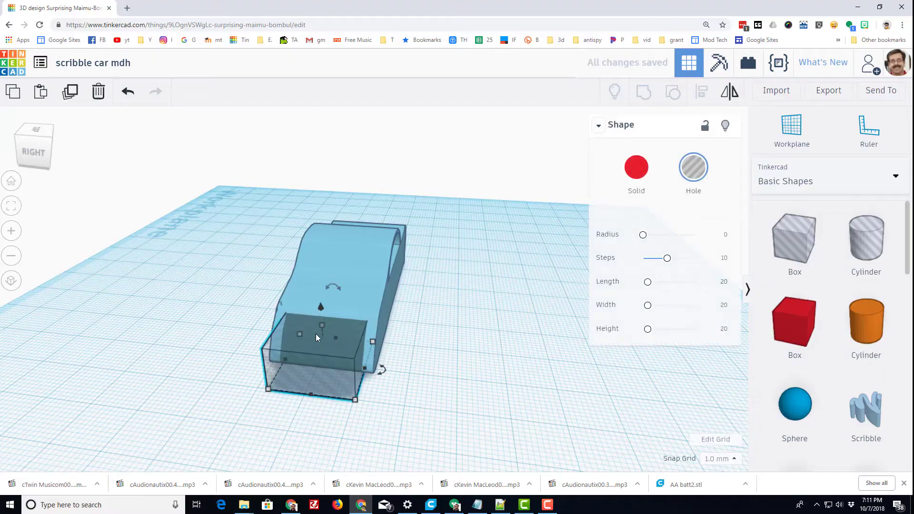
drag(321, 307, 325, 267)
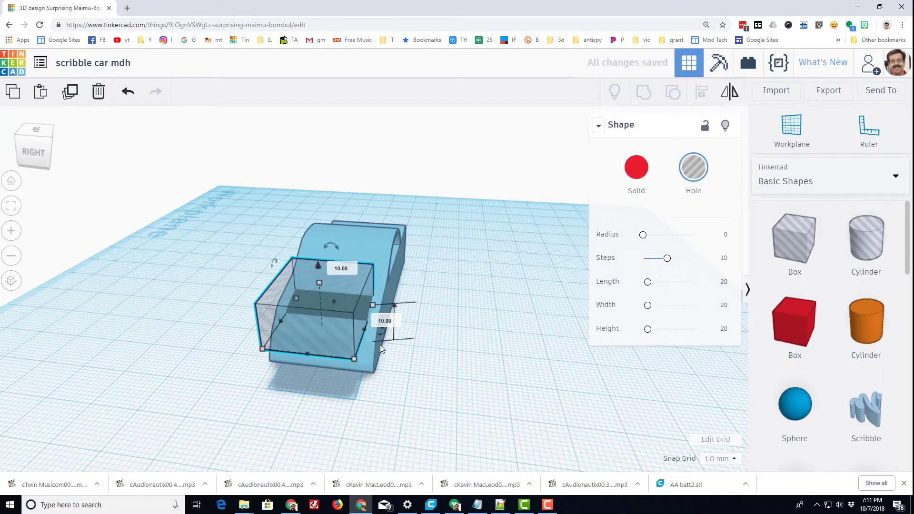
right_drag(380, 345, 208, 336)
key(Right)
key(Right)
key(Right)
key(Right)
key(Right)
key(Right)
key(Right)
key(Right)
key(Right)
key(Right)
key(Right)
key(Right)
key(Right)
key(Right)
key(Right)
key(Right)
key(Right)
key(Right)
key(Right)
key(Right)
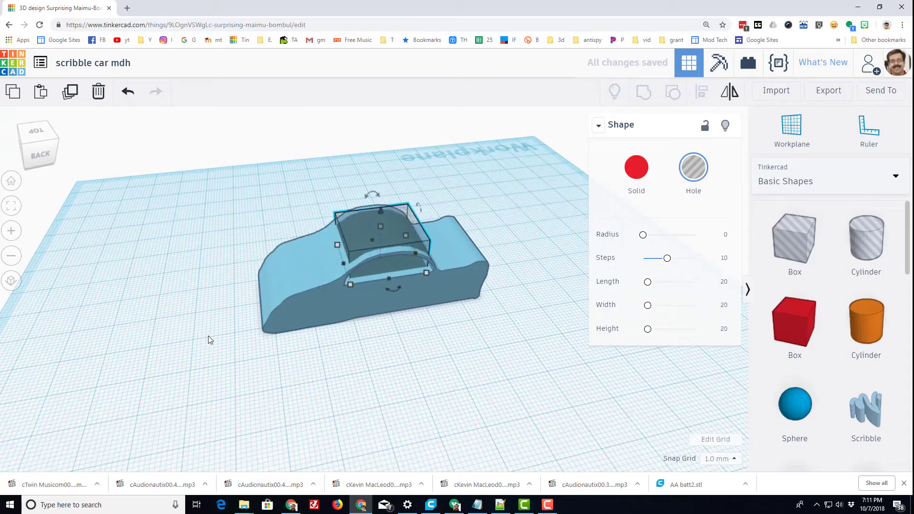
Stretch the box hole lengthwise to 31 mm so it extends past both ends of the cabin
scroll(201, 336, up, 3)
drag(334, 256, 308, 257)
right_drag(449, 253, 400, 235)
drag(447, 267, 480, 277)
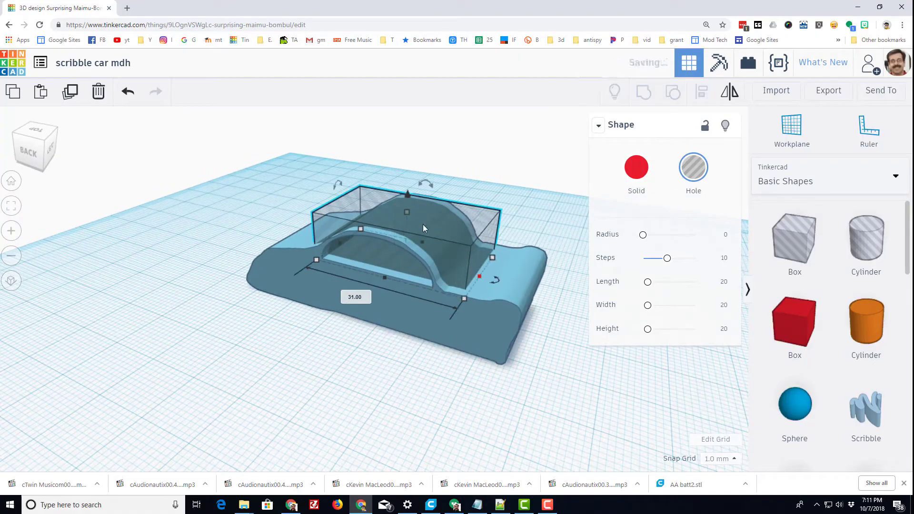
Reduce the box hole's height and adjust its elevation to match the side window opening
drag(407, 212, 406, 227)
right_drag(407, 227, 488, 282)
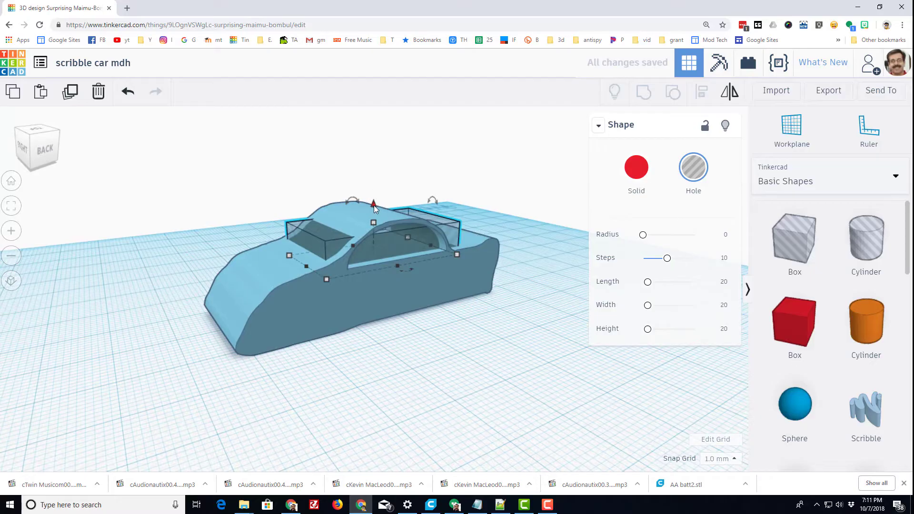
mouse_move(373, 205)
mouse_down()
mouse_move(372, 195)
mouse_move(374, 218)
mouse_up()
Group the car body with the box hole to cut the front and rear window openings
right_drag(373, 220, 302, 224)
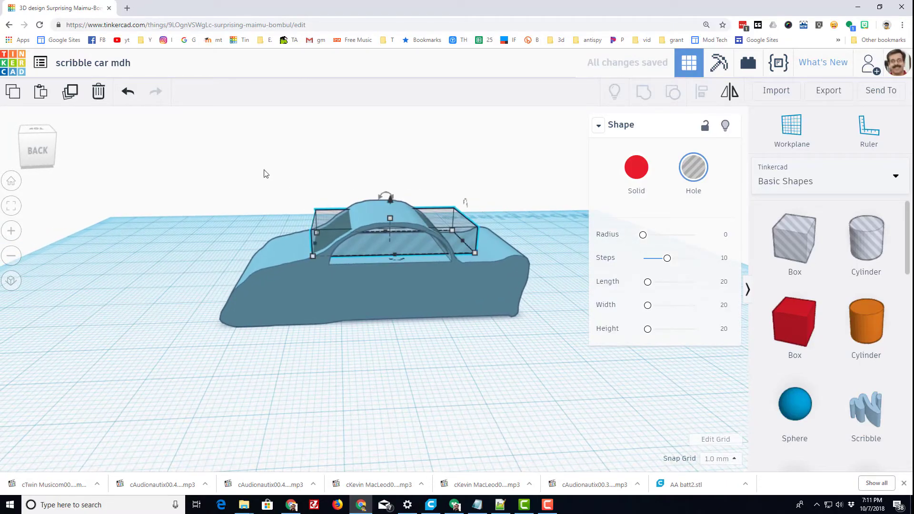
drag(265, 173, 366, 325)
click(641, 98)
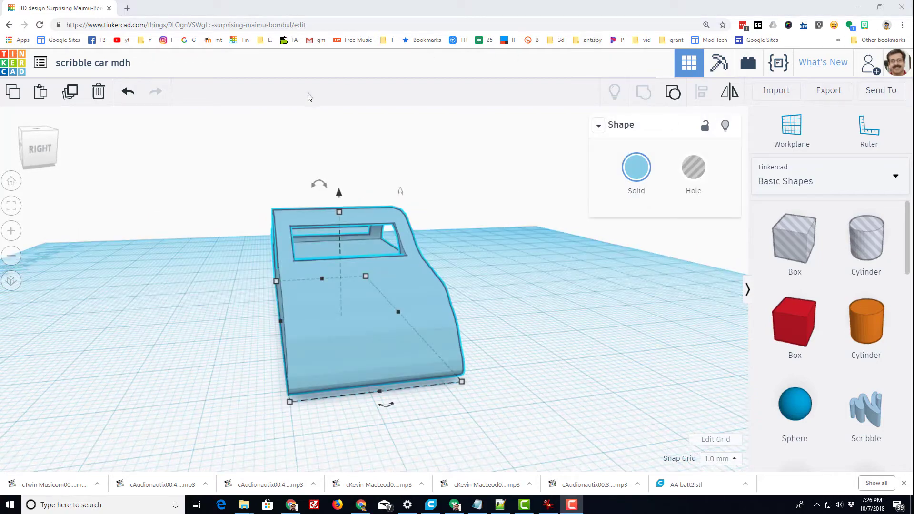
Place a temporary workplane on the flat side face of the car body
right_drag(302, 224, 435, 272)
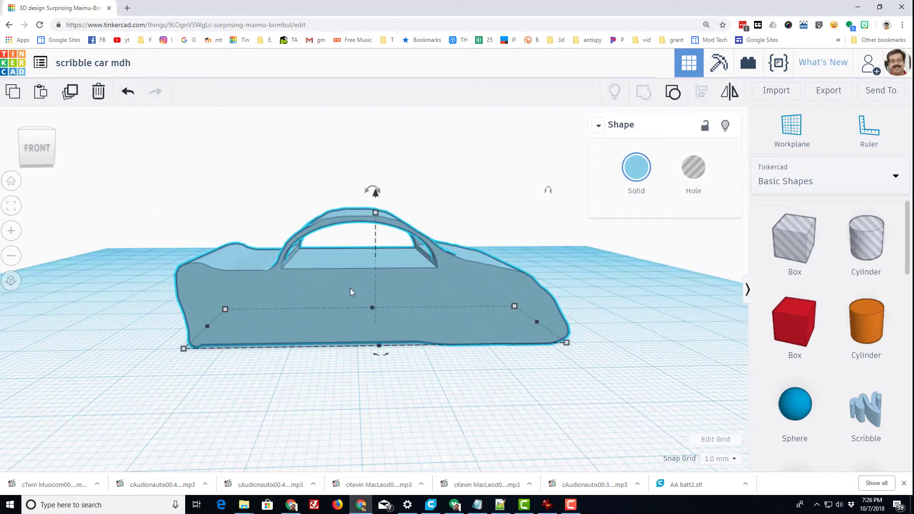
click(792, 127)
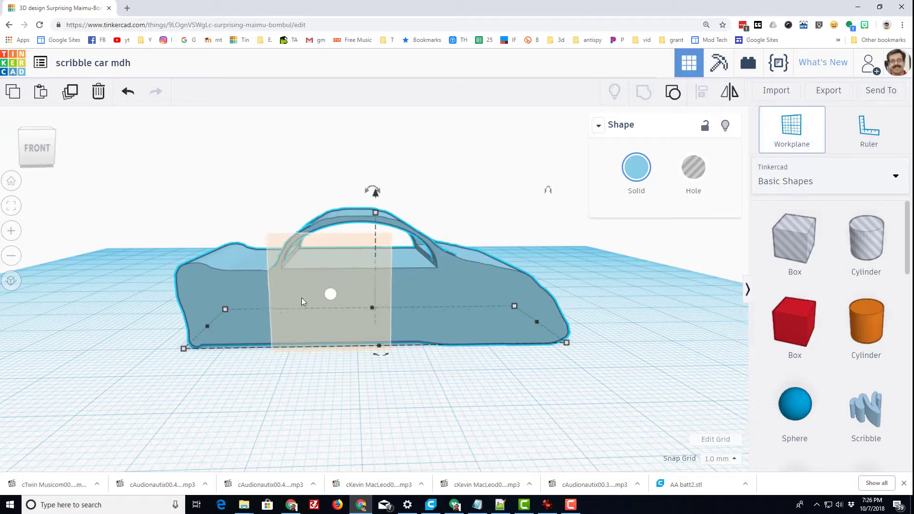
click(279, 309)
Add the wheel shape from the full set of shape generators onto the car's side workplane
click(790, 189)
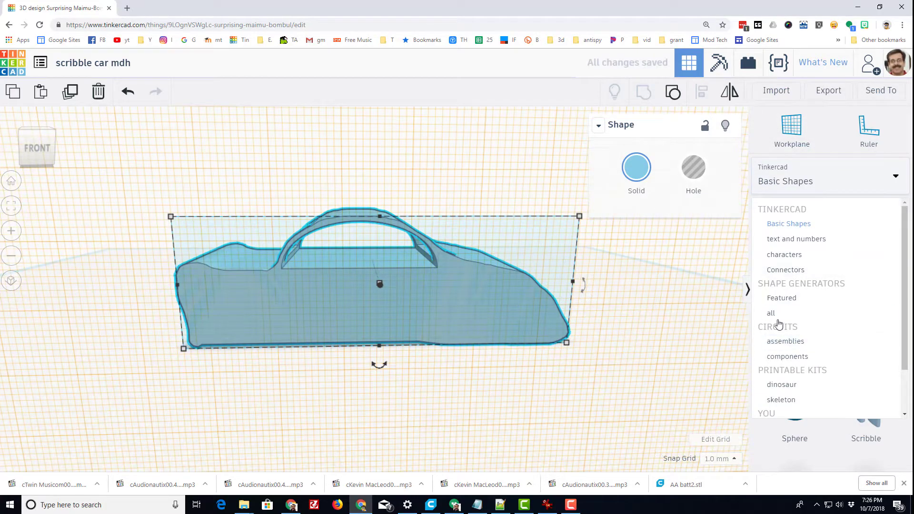
click(774, 313)
scroll(819, 293, down, 15)
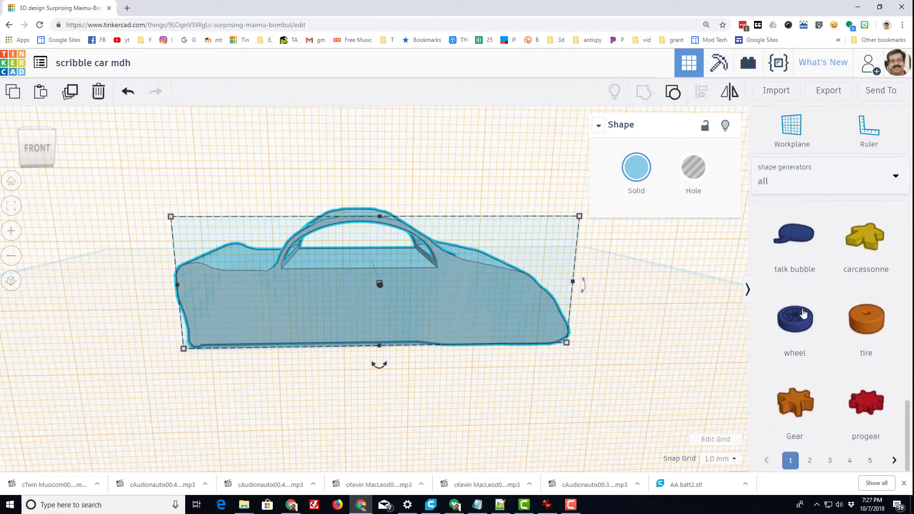
drag(804, 326, 364, 272)
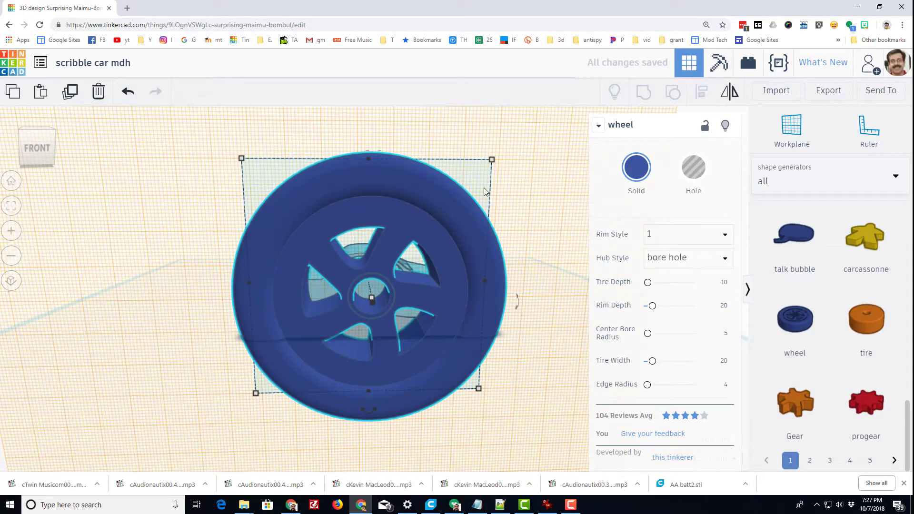
Scale the wheel uniformly to 18 mm across and nudge it up against the car's rear end
mouse_move(492, 159)
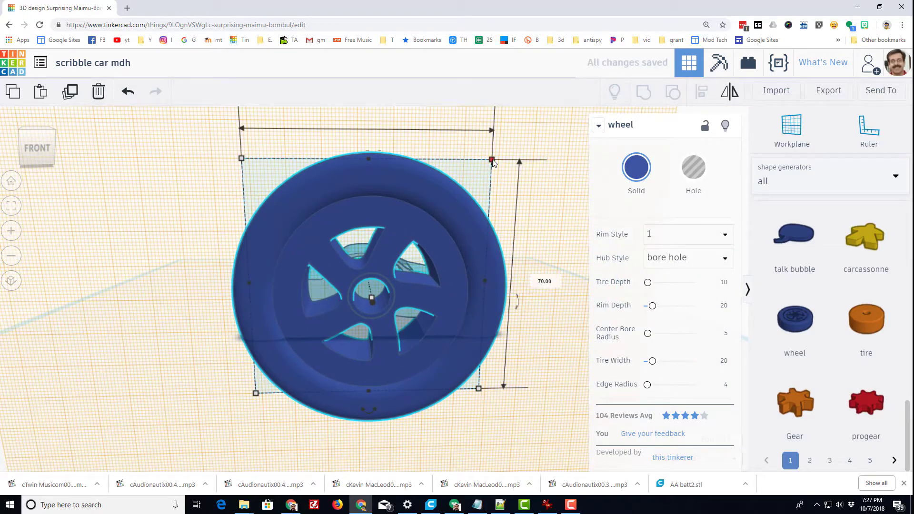
shift+drag(493, 162, 277, 337)
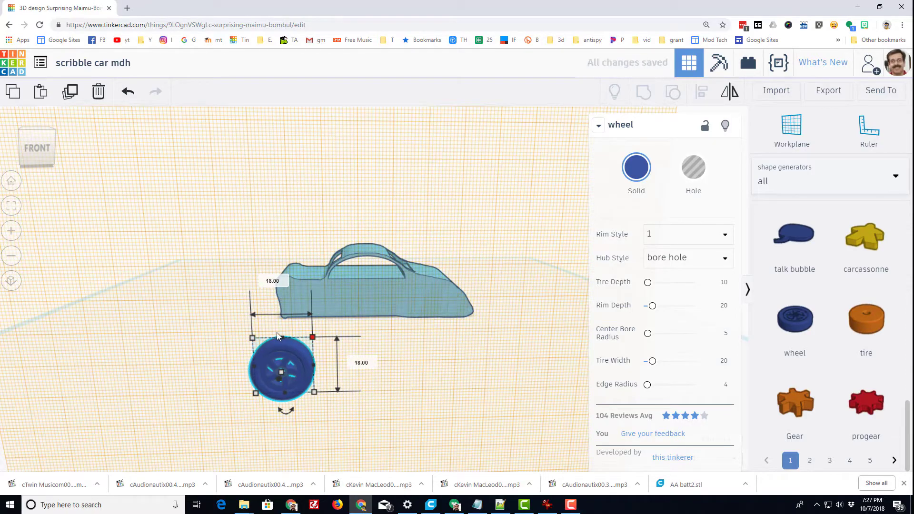
key(Up)
key(Up)
key(Up)
key(Up)
key(Up)
key(Up)
key(Up)
key(Up)
key(Up)
key(Up)
key(Up)
key(Up)
key(Up)
key(Up)
key(Up)
key(Up)
key(Up)
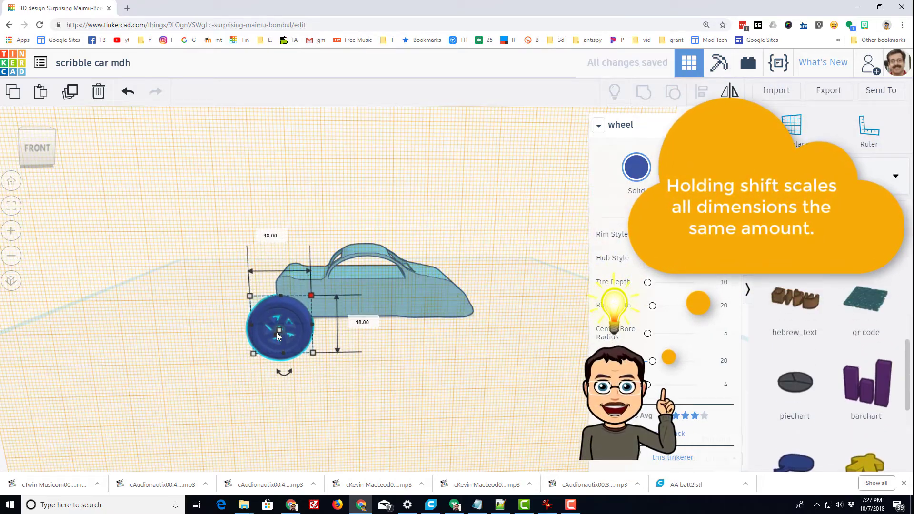
key(Right)
key(Right)
key(Right)
key(Right)
key(Right)
key(Right)
key(Right)
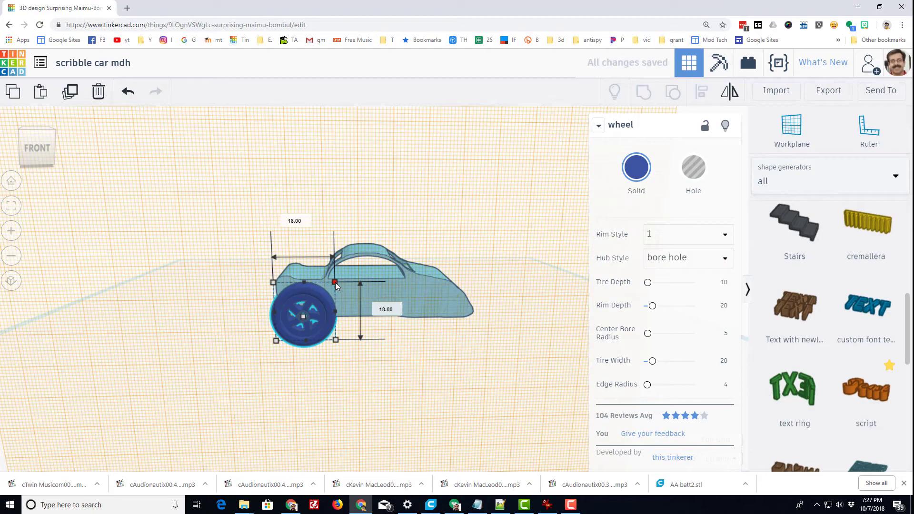
Scale the rear wheel uniformly down to 14 mm and nudge it up into place
shift+drag(335, 282, 323, 304)
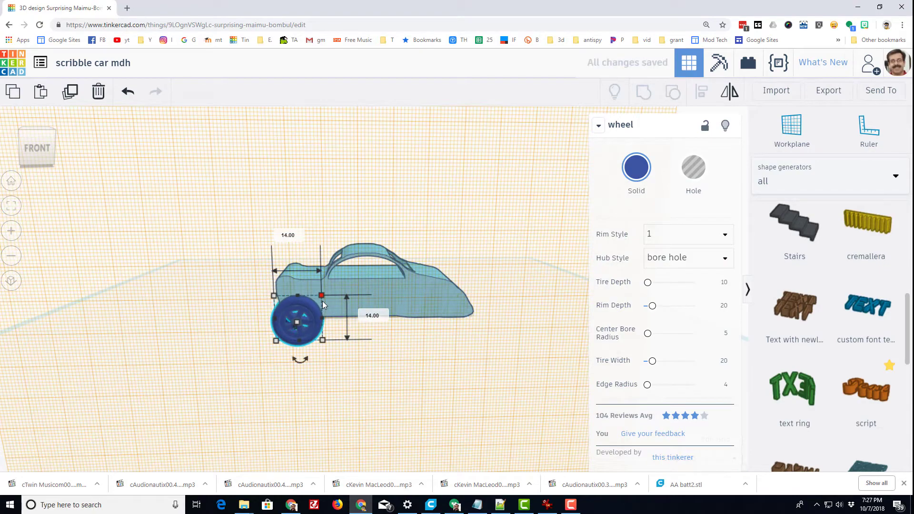
key(Up)
mouse_move(230, 341)
right_down()
mouse_move(393, 325)
mouse_move(249, 335)
mouse_move(229, 327)
right_up()
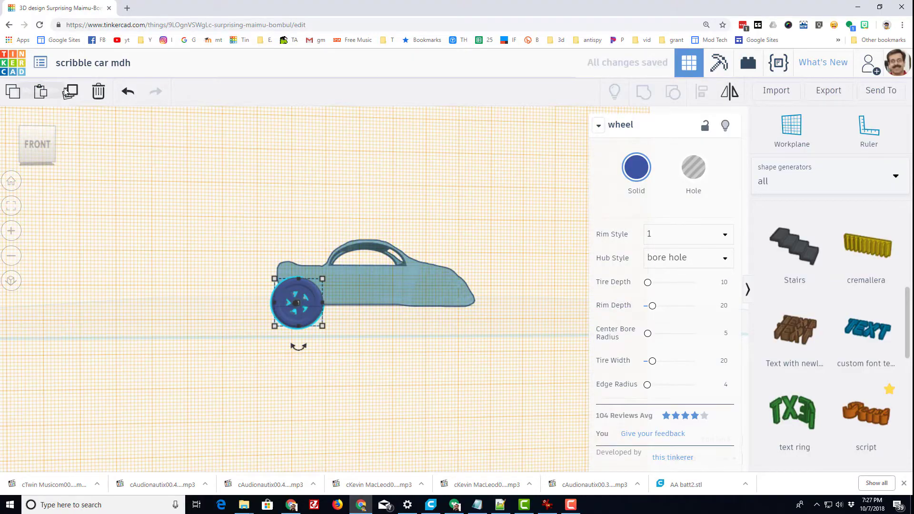
Duplicate the rear wheel and shift the copy straight along the body to the car's front end
key(Right)
key(Right)
key(Right)
key(Right)
key(Right)
key(Right)
key(Right)
key(Right)
key(Right)
key(Right)
key(Right)
key(Right)
key(Right)
key(Right)
key(Right)
key(Right)
key(Right)
key(Right)
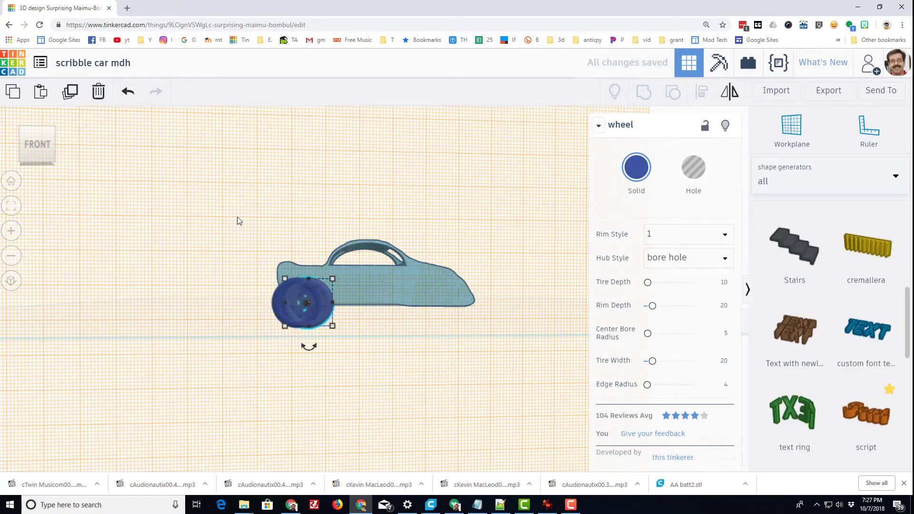
key(Right)
key(Right)
key(Right)
key(Right)
key(Right)
key(Right)
key(Right)
key(Right)
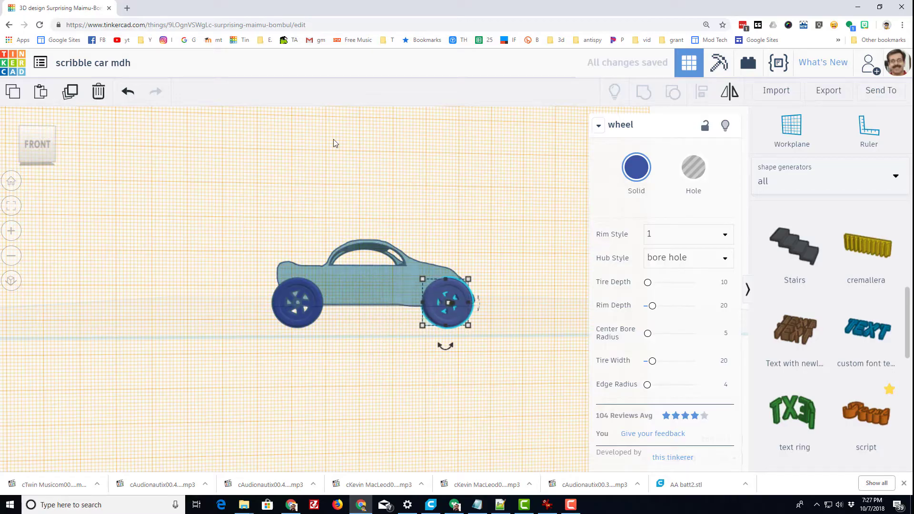
Colour both wheels black and group them as a pair
shift+click(279, 312)
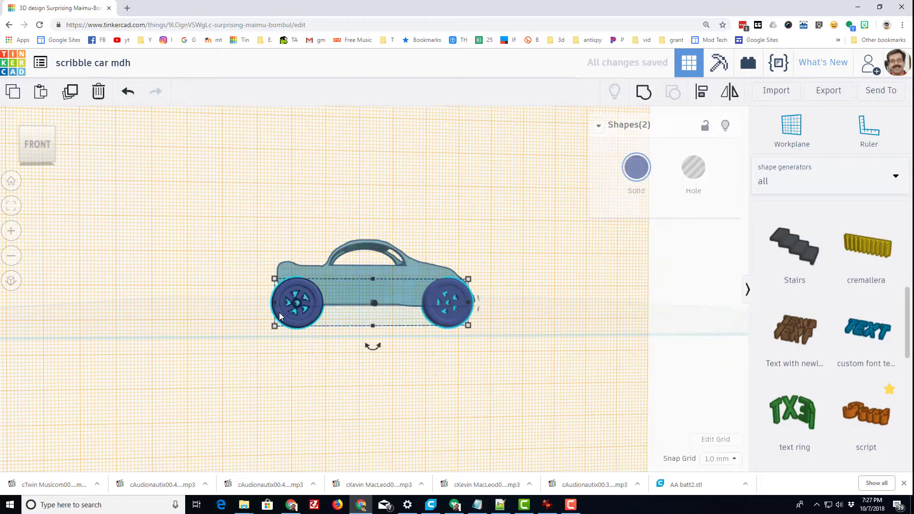
click(634, 172)
click(859, 297)
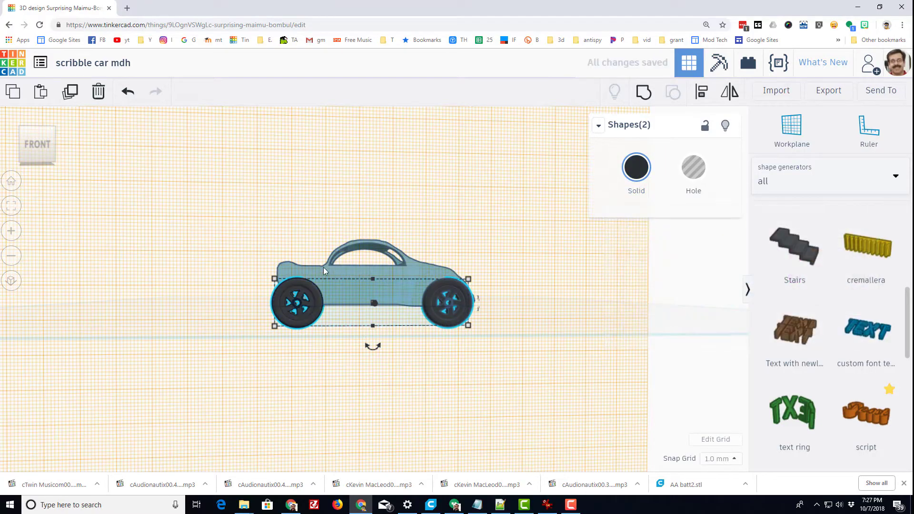
right_drag(324, 267, 370, 265)
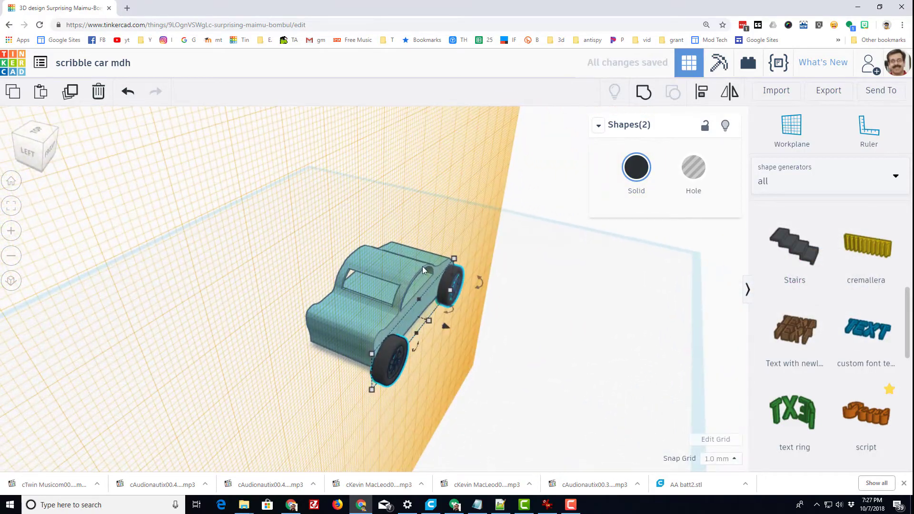
click(643, 92)
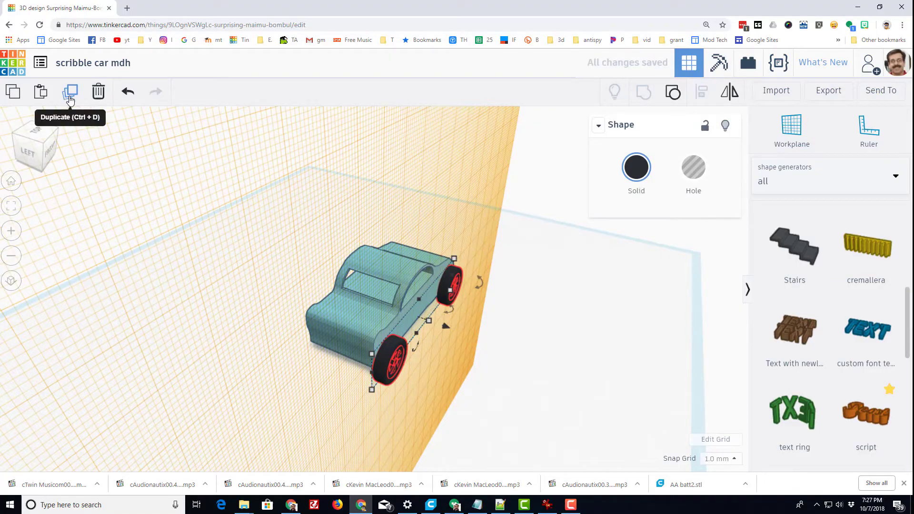
Duplicate the wheel pair about 57 mm away beyond the car's opposite side and mirror it across the car's width
click(70, 93)
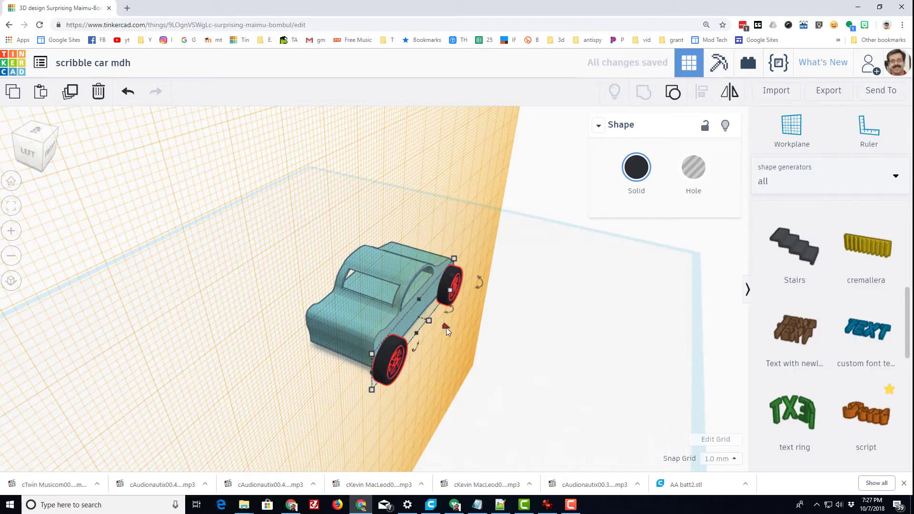
drag(447, 328, 345, 255)
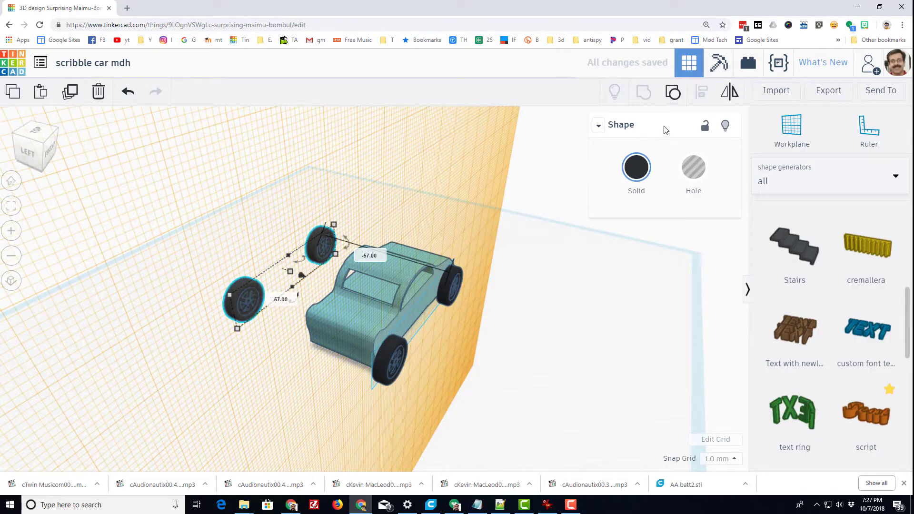
click(729, 91)
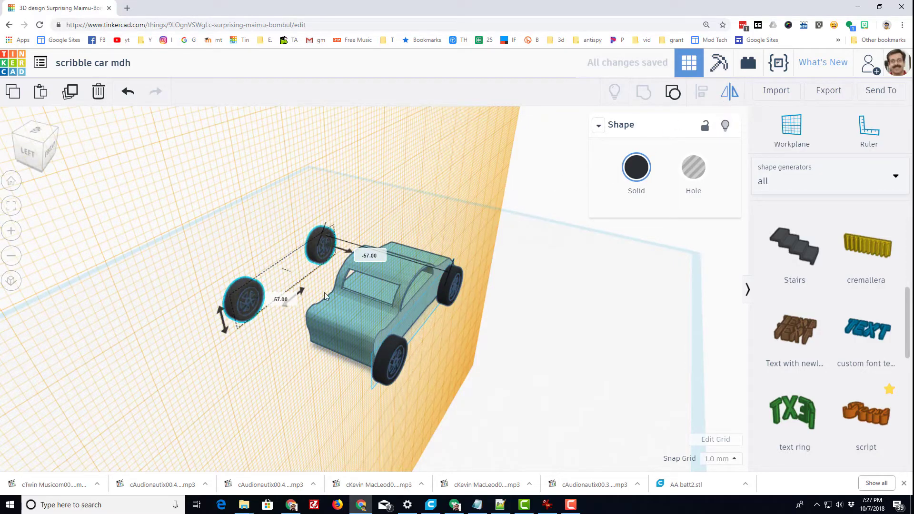
click(344, 251)
Place a workplane on the opposite side face of the car and drop the copied wheel pair onto it
right_drag(235, 355, 361, 311)
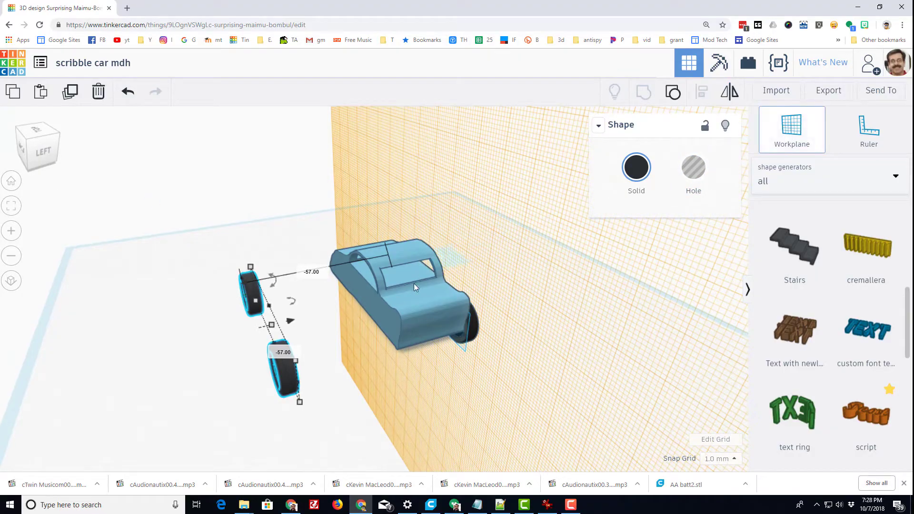
click(372, 296)
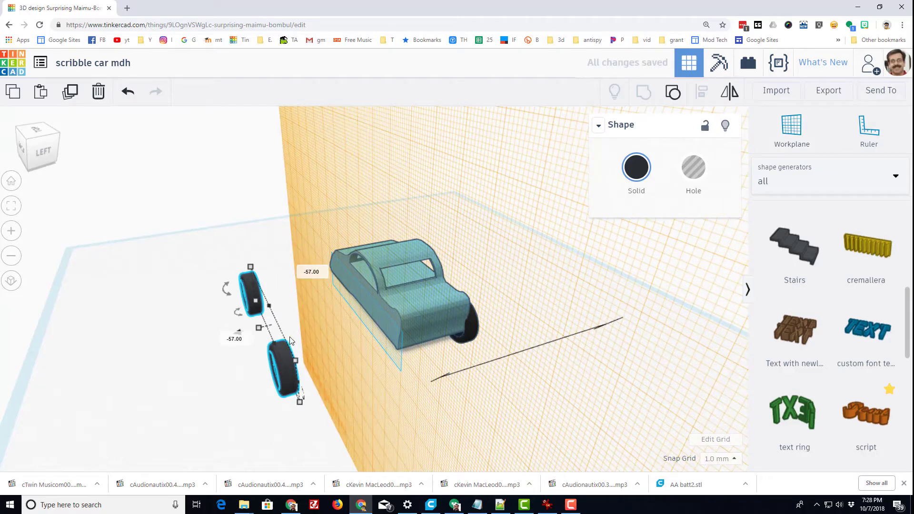
key(d)
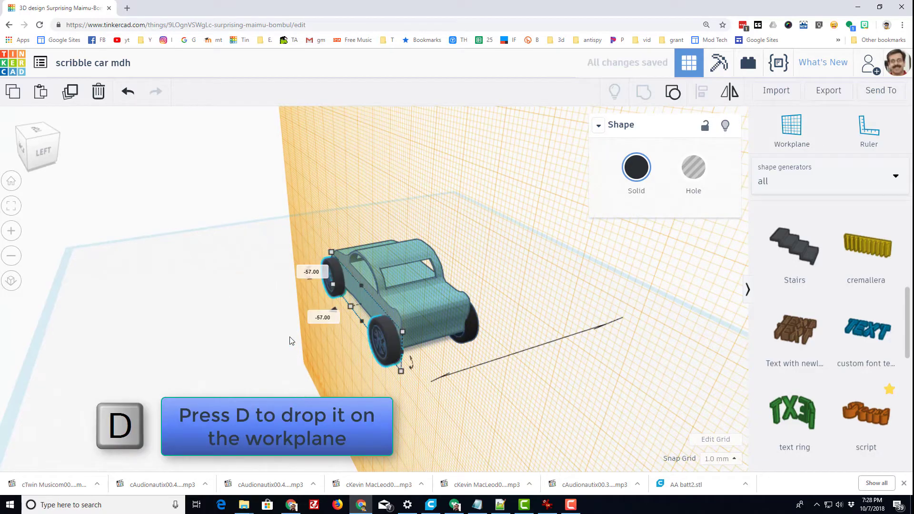
Reset the workplane to the base grid and recolour the car body dark blue
right_drag(277, 322, 315, 288)
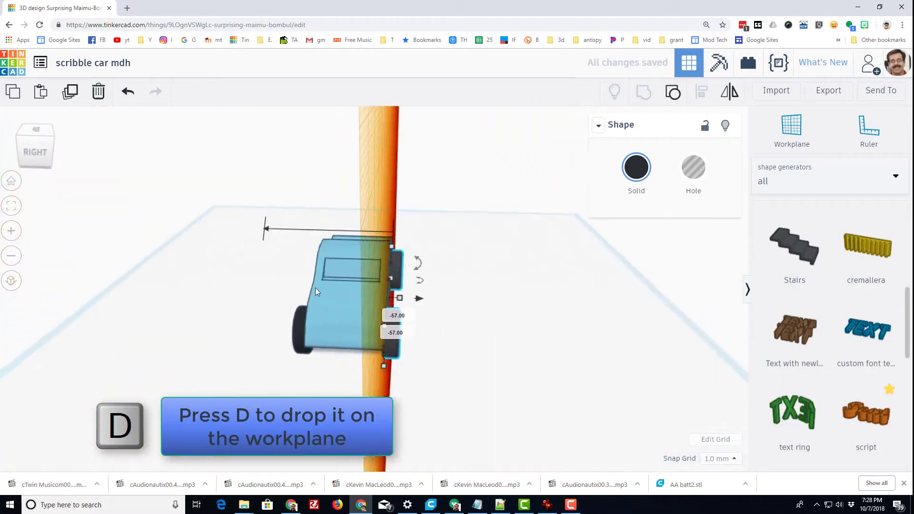
click(333, 313)
key(w)
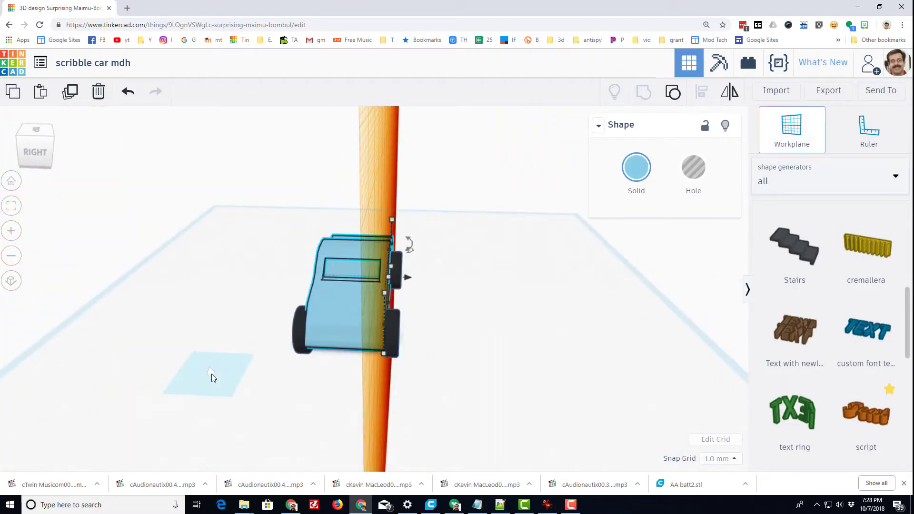
click(212, 373)
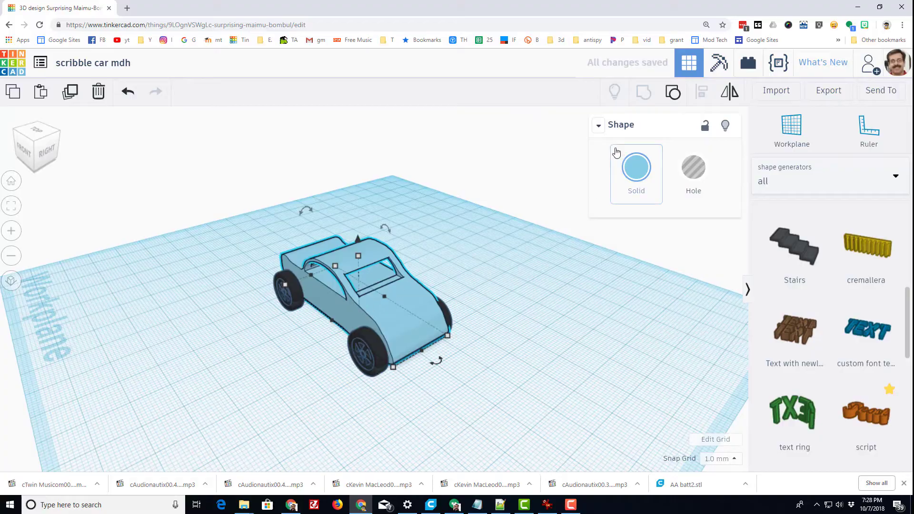
click(641, 171)
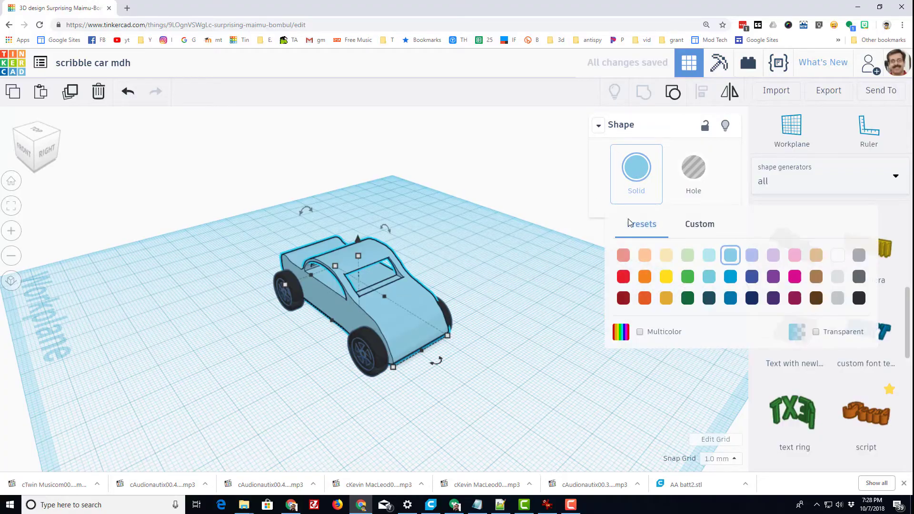
click(729, 298)
Group the car body with all its wheels and enable Multicolor for the group to keep the wheels black
right_drag(456, 310, 217, 214)
drag(219, 194, 488, 415)
click(644, 92)
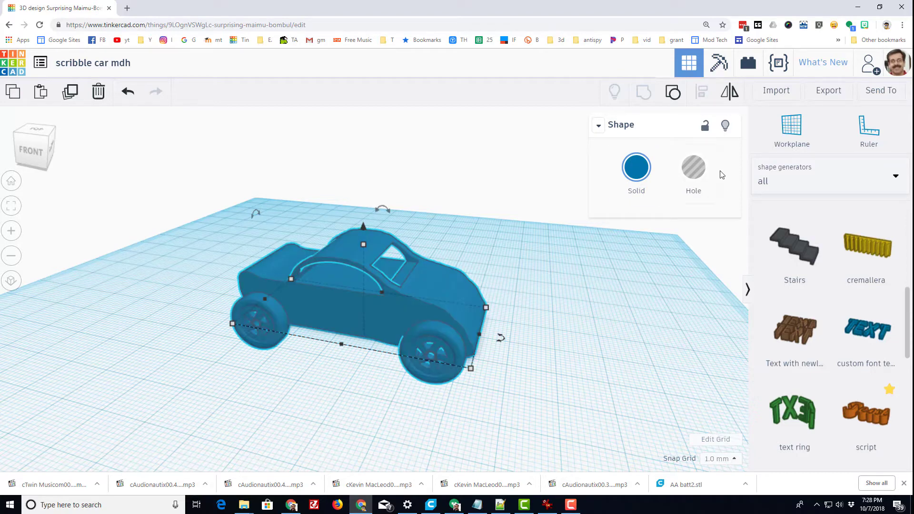
click(641, 172)
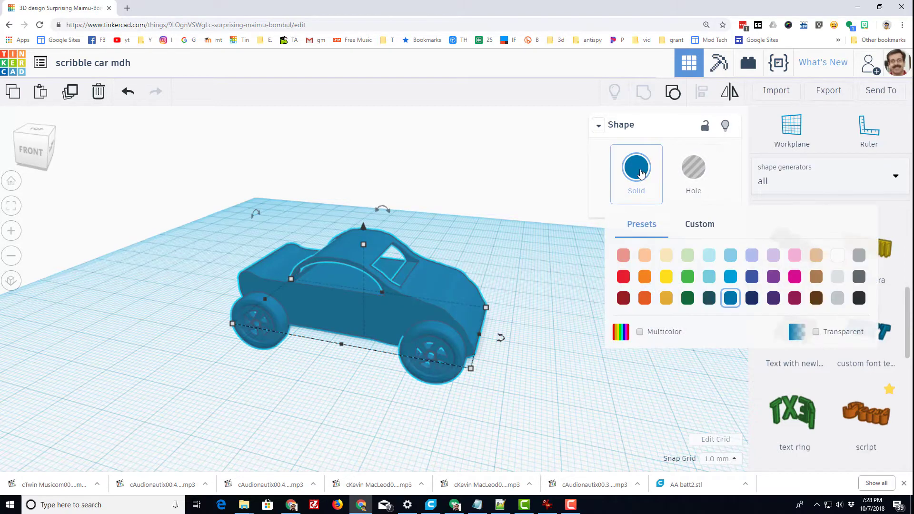
click(640, 332)
Add a 20 mm box from Basic Shapes next to the car's nose and set a workplane on the box's front face
right_drag(566, 342, 289, 315)
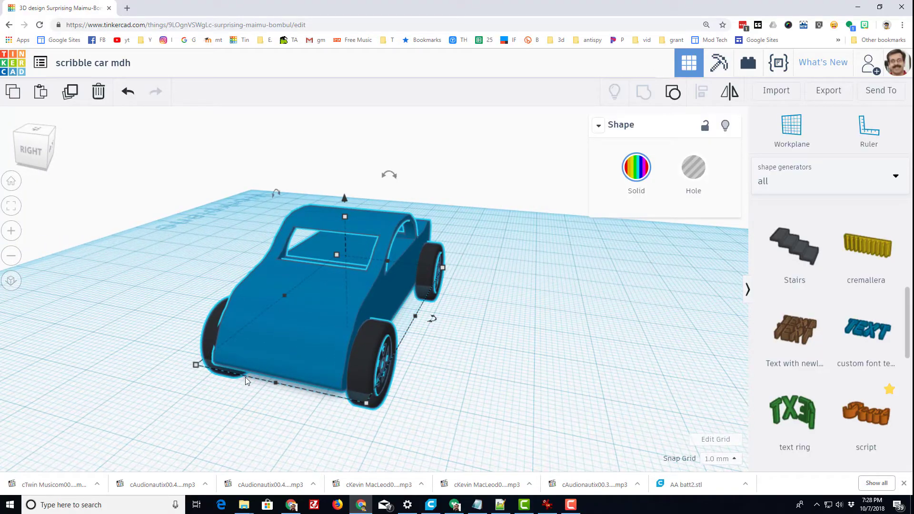
click(793, 183)
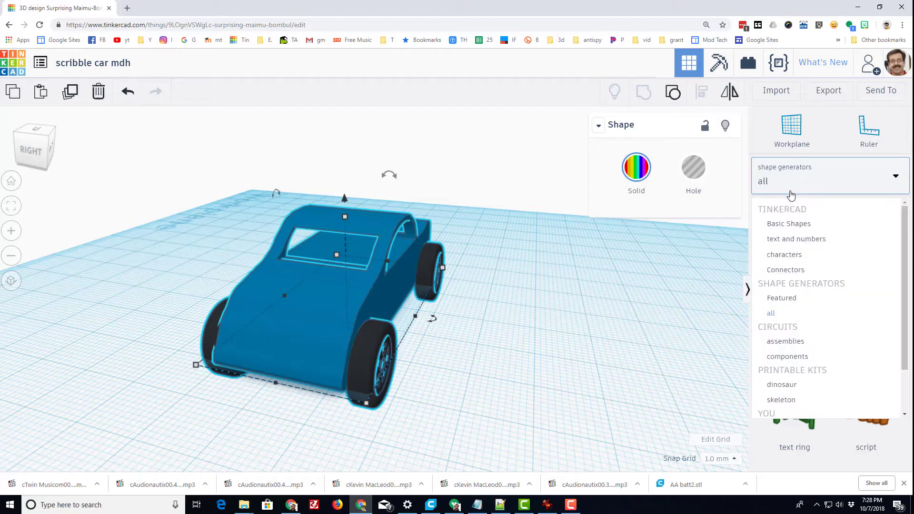
click(793, 223)
drag(794, 328, 462, 380)
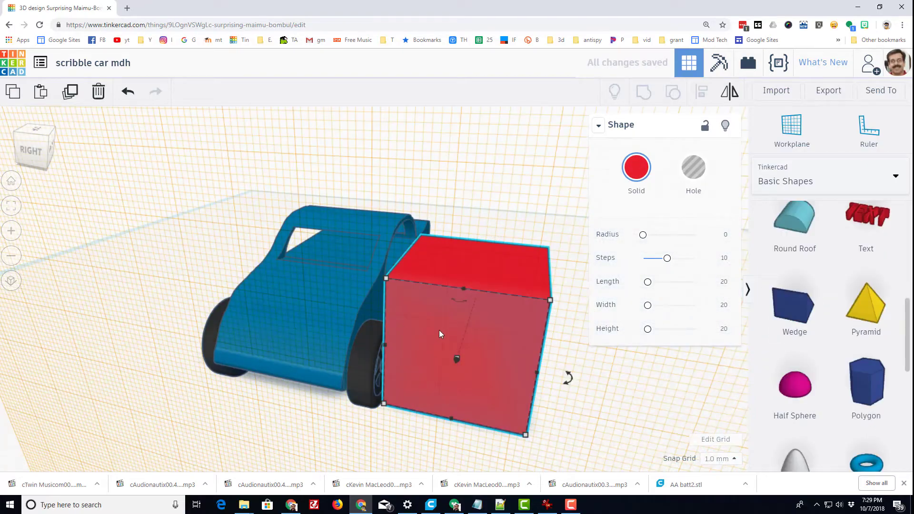
Add a half sphere sized 5 by 5 mm on the vertical workplane and move it sideways onto the car's front
drag(795, 385, 477, 350)
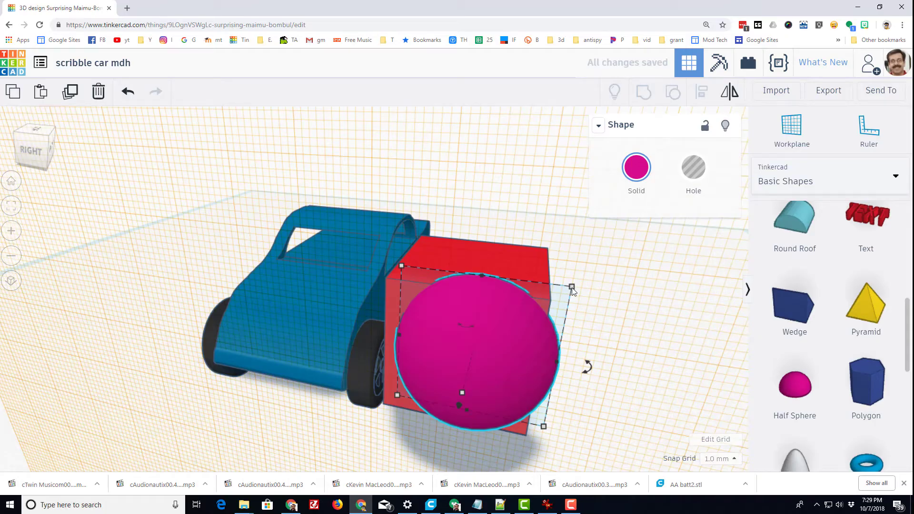
drag(573, 288, 431, 380)
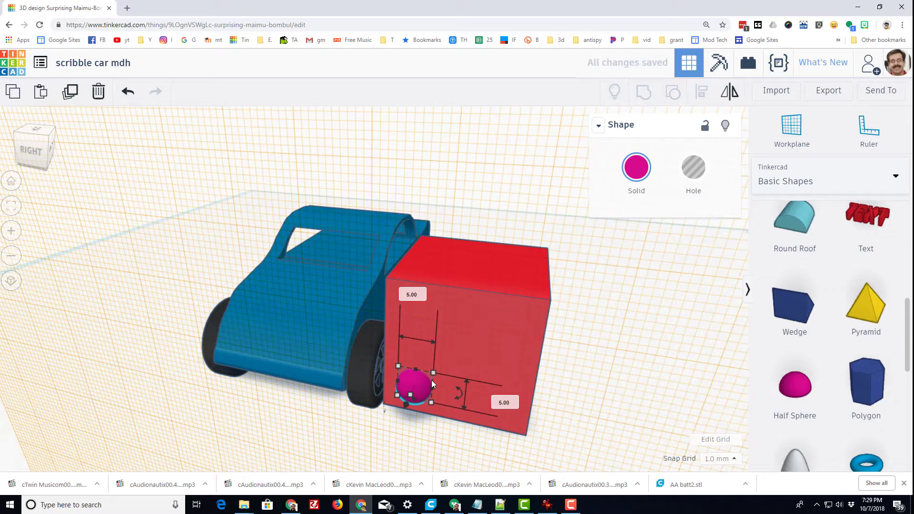
key(Left)
key(Left)
key(Left)
key(Left)
key(Left)
key(Left)
key(Left)
key(Left)
key(Left)
key(Left)
key(Left)
key(Left)
key(Left)
key(Left)
key(Left)
key(Left)
key(Left)
key(Left)
key(Left)
key(Left)
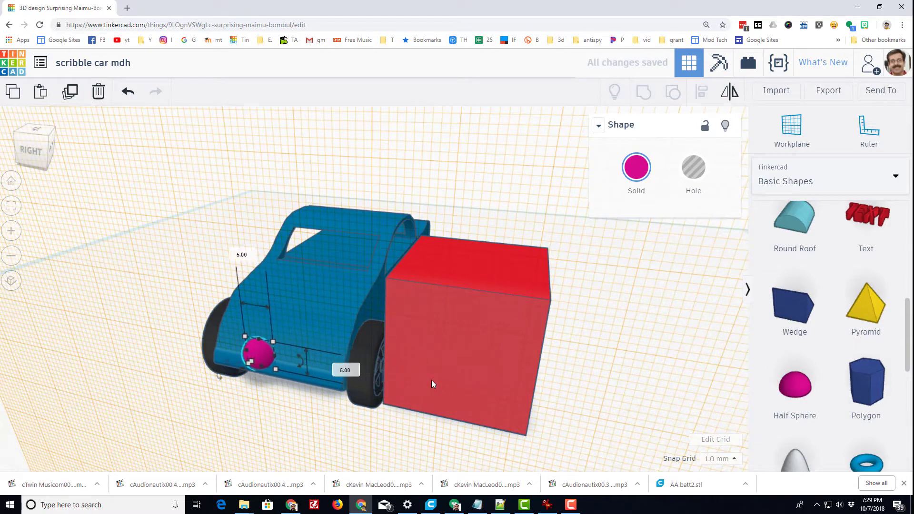
key(Left)
key(Left)
key(Left)
key(Left)
key(Left)
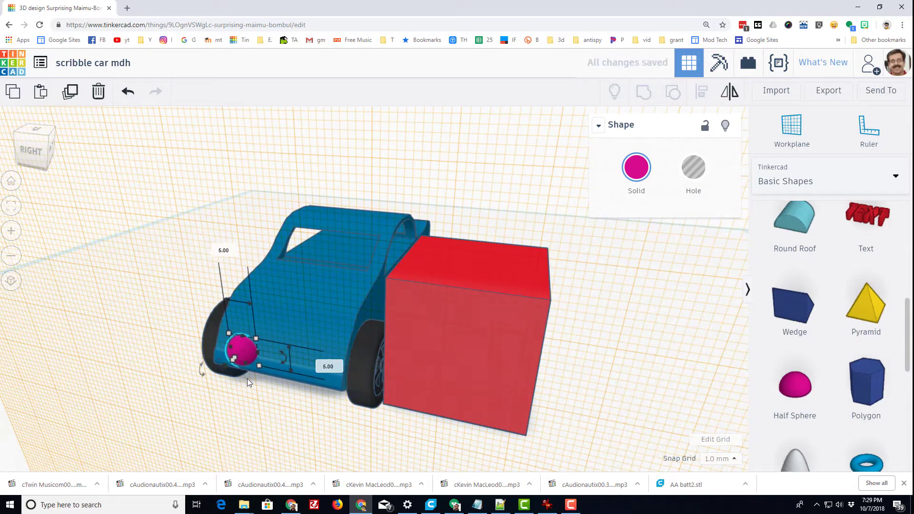
Push the half sphere back into the sloping hood as a headlight and colour it yellow
right_drag(247, 379, 516, 339)
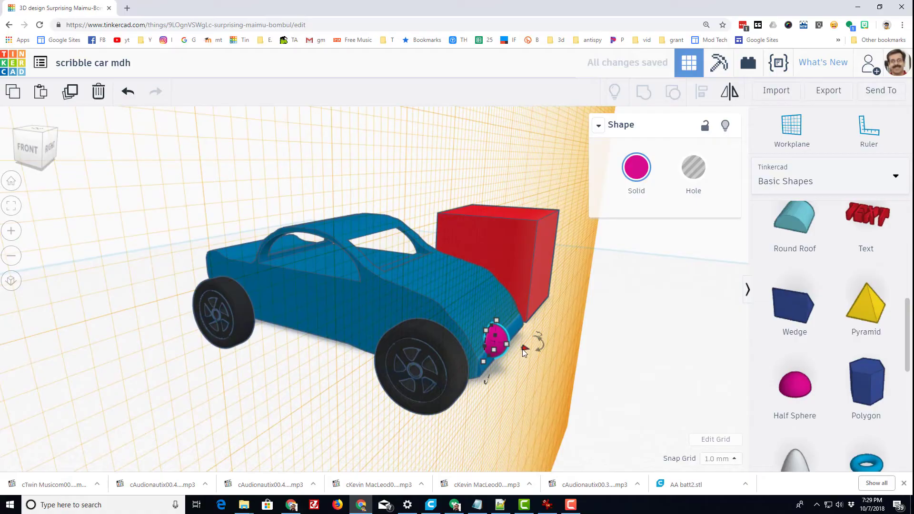
drag(523, 349, 503, 348)
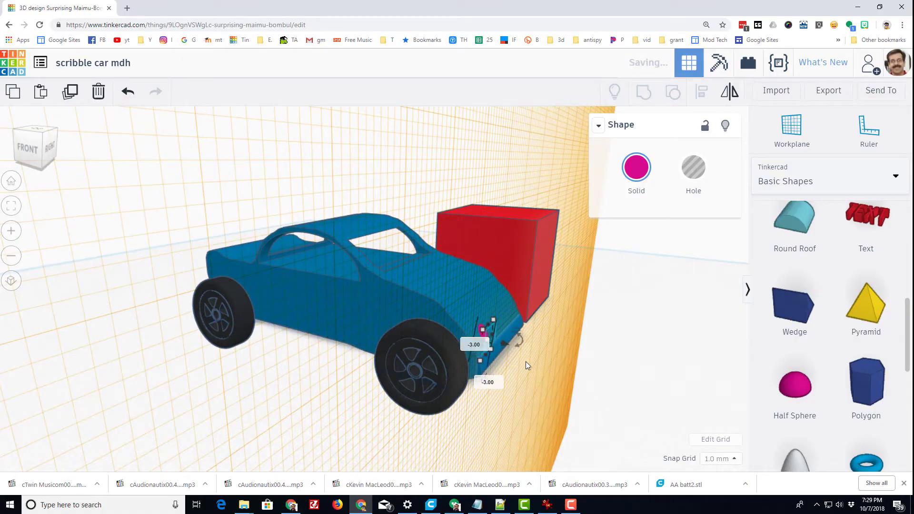
right_drag(526, 366, 318, 387)
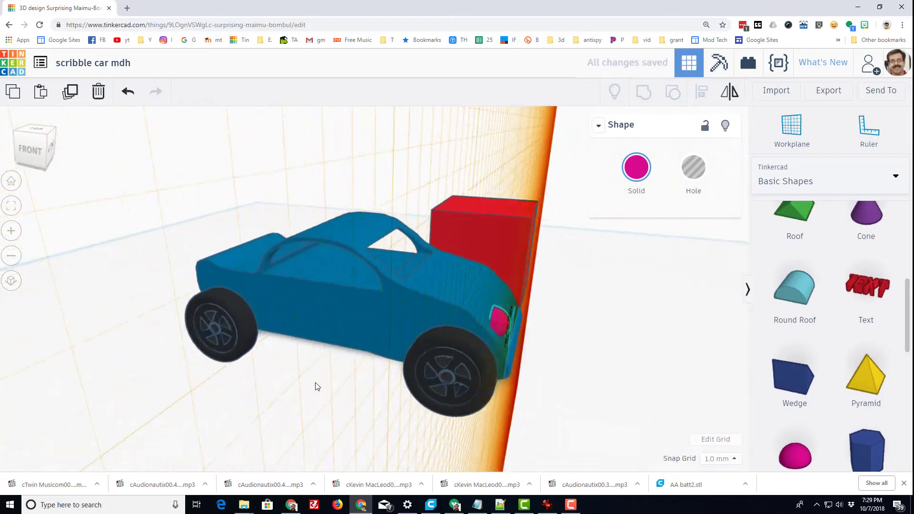
mouse_move(498, 337)
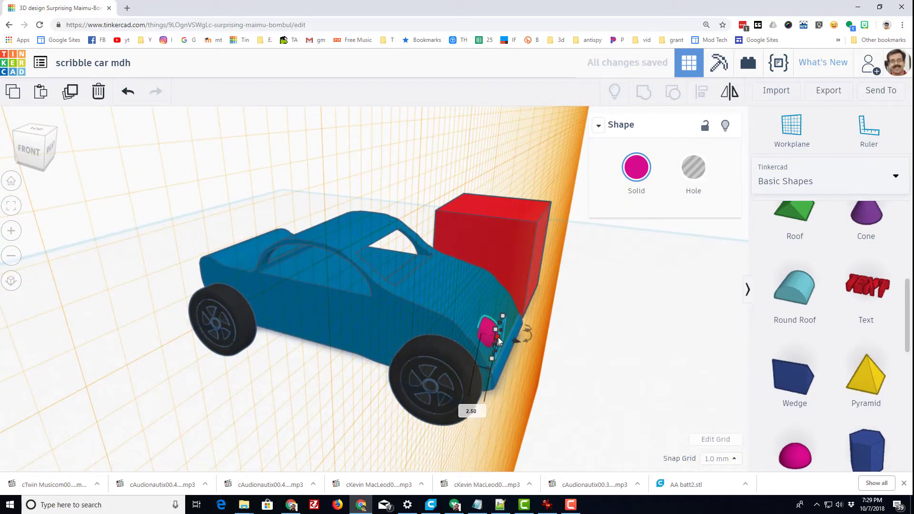
right_drag(533, 355, 465, 353)
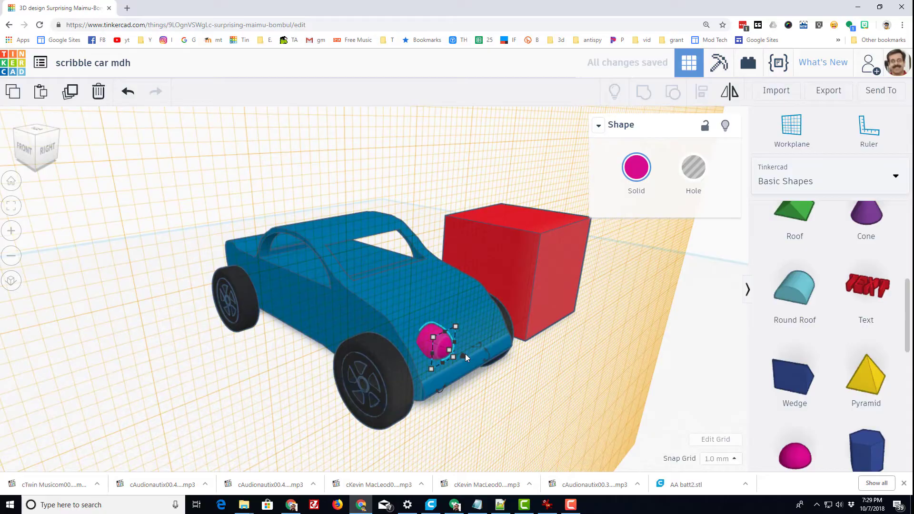
drag(466, 356, 451, 350)
right_drag(451, 350, 324, 399)
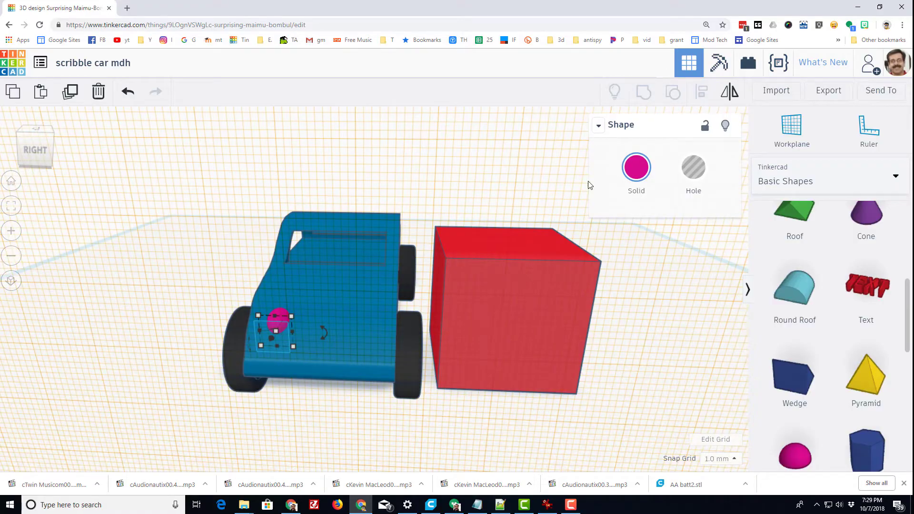
click(637, 168)
click(662, 279)
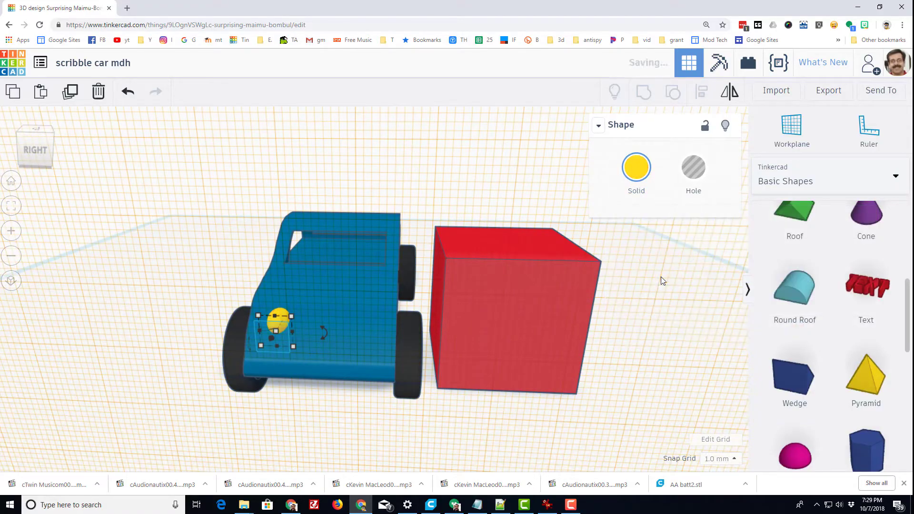
Duplicate the yellow headlight and shift the copy straight across to the other side of the hood
key(ctrl+d)
key(Right)
key(Right)
key(Right)
key(Right)
key(Right)
key(Right)
key(Right)
key(Right)
key(Right)
key(Right)
key(Right)
key(Right)
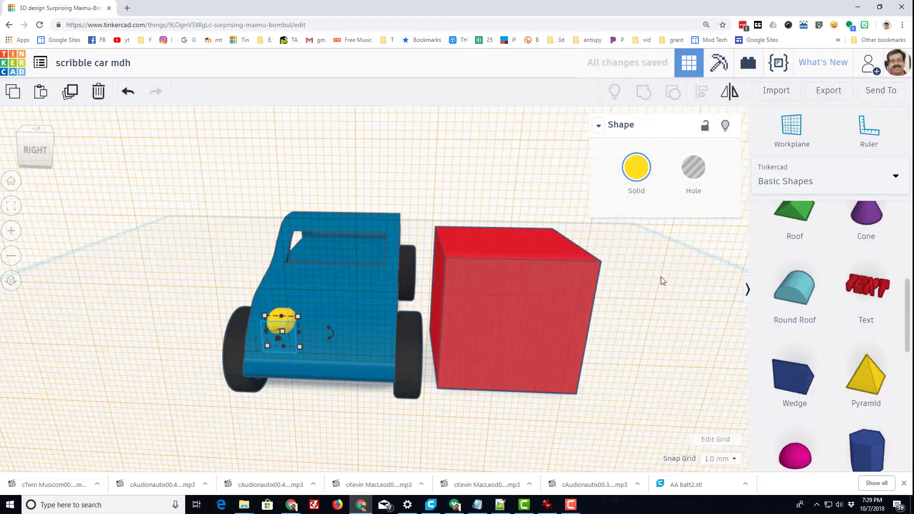
key(Right)
key(Right)
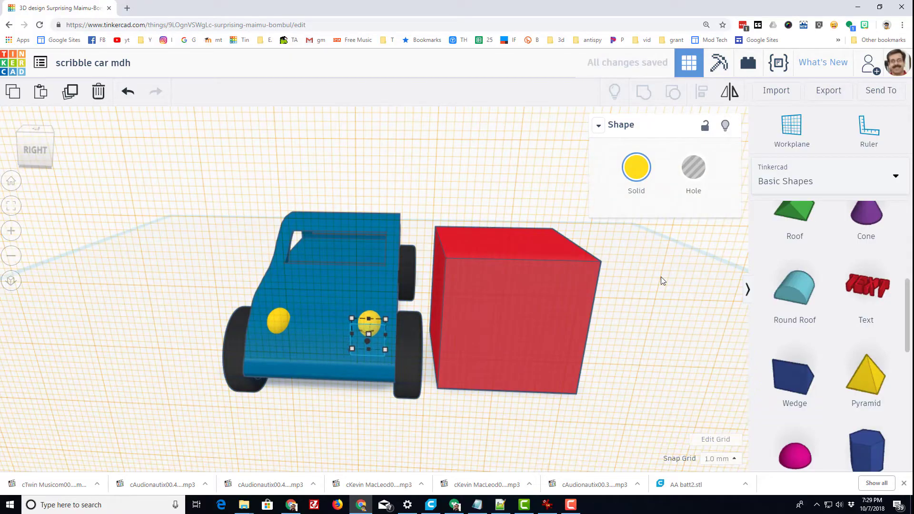
key(Left)
key(Left)
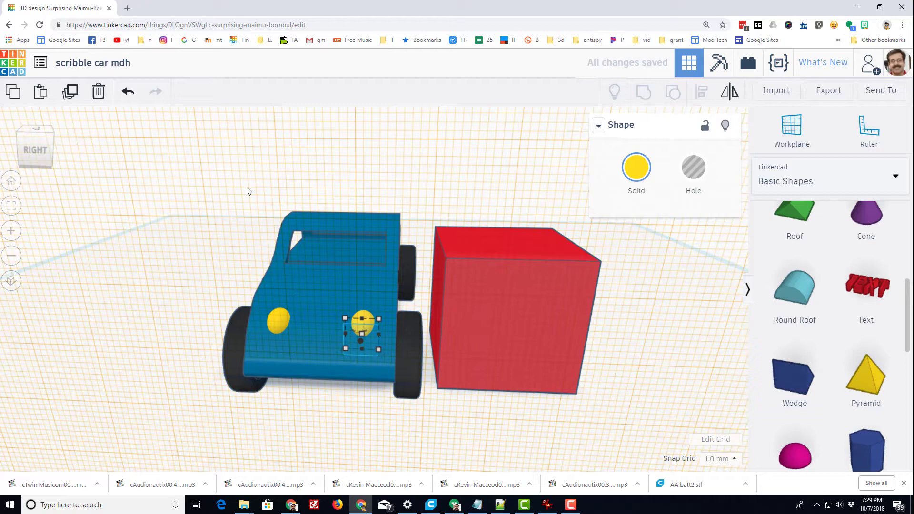
Group both headlights with the car, leaving out the red box, and check the result from the side and front
drag(178, 173, 417, 404)
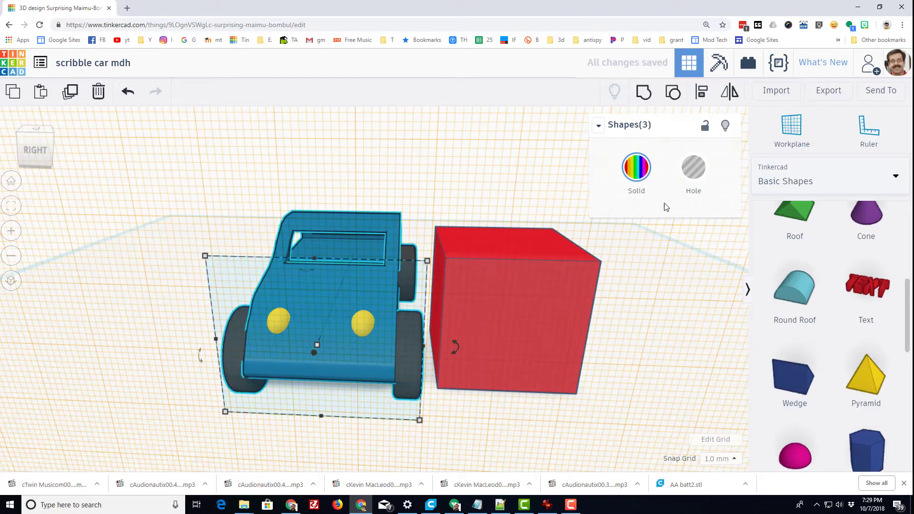
click(644, 92)
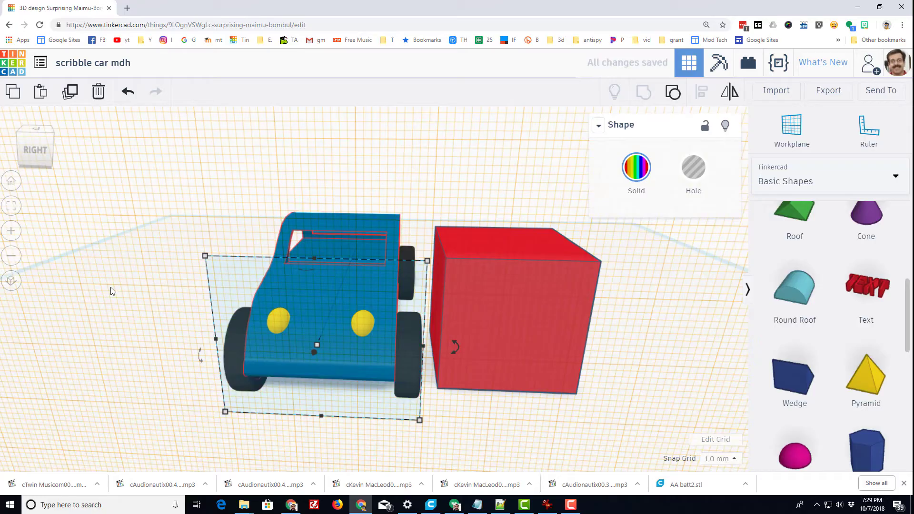
right_drag(112, 290, 317, 279)
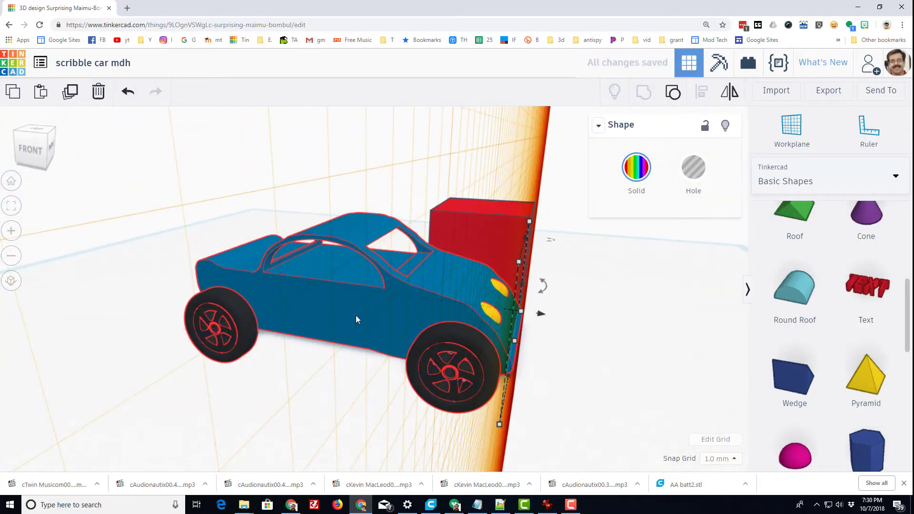
right_drag(356, 316, 346, 365)
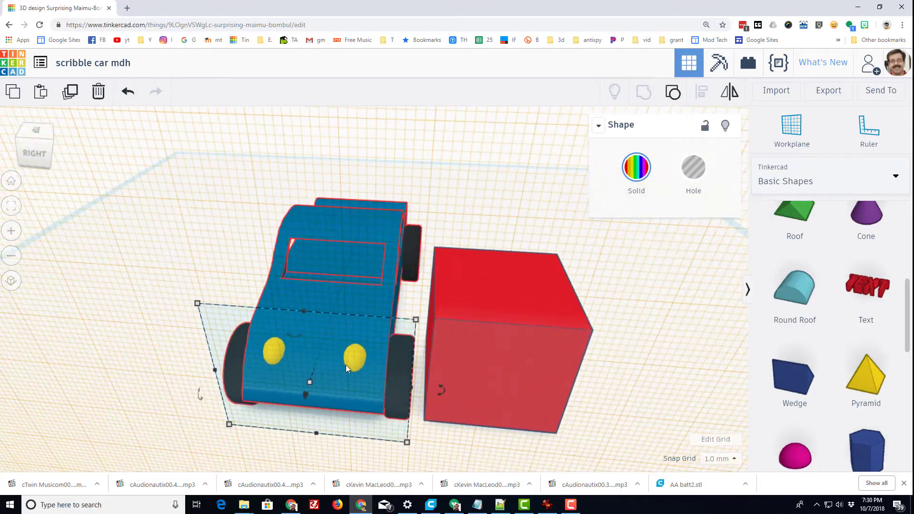
Delete the red helper box and return the workplane to the base grid
click(533, 298)
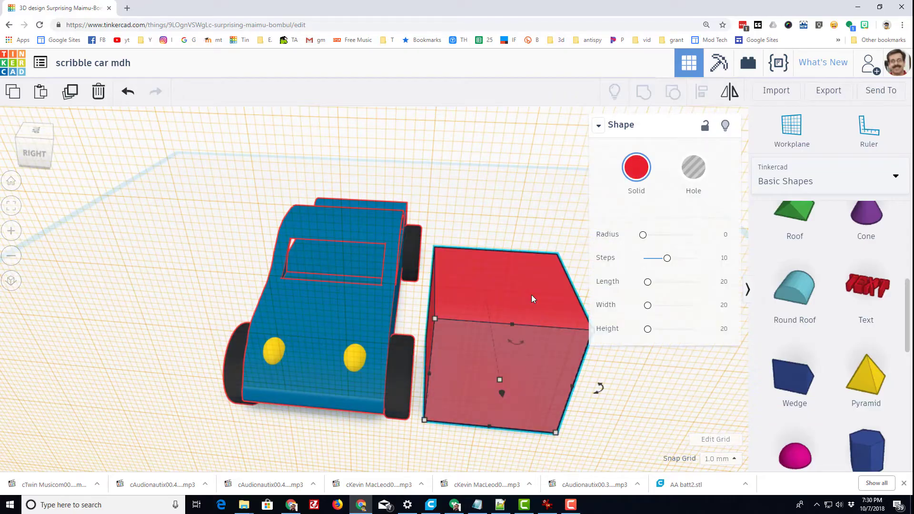
key(Delete)
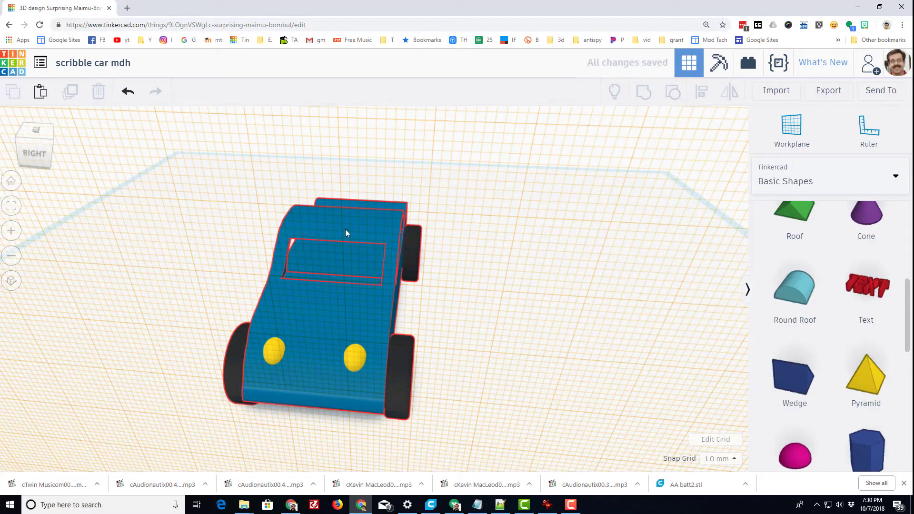
key(w)
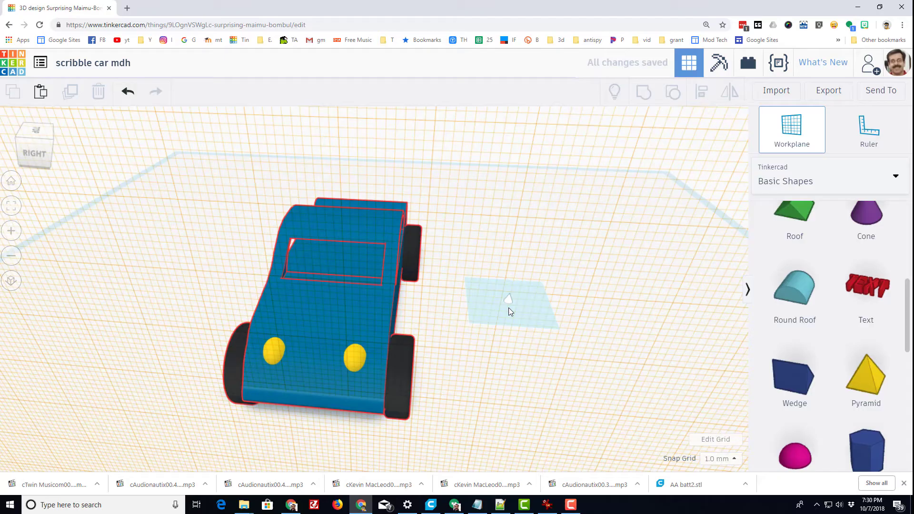
click(509, 311)
Place a new Scribble shape from Basic Shapes on the workplane beside the car
scroll(880, 363, down, 5)
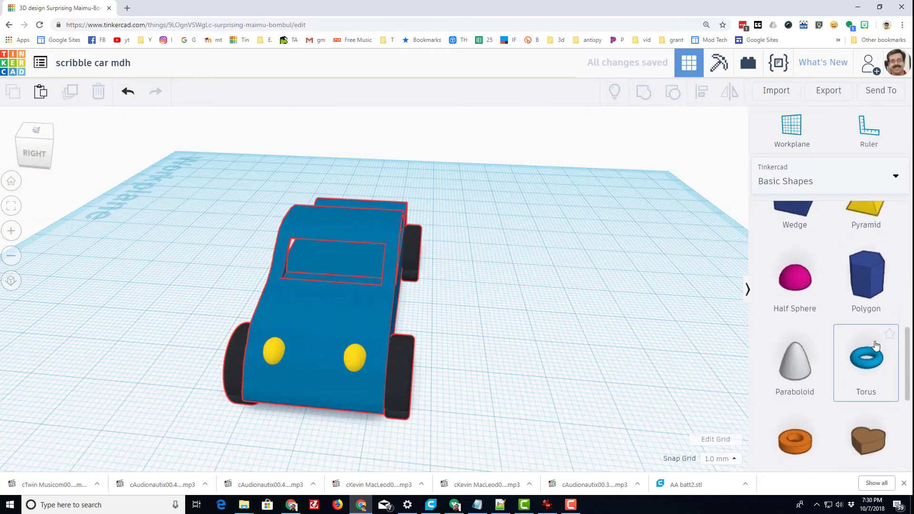
scroll(839, 370, up, 5)
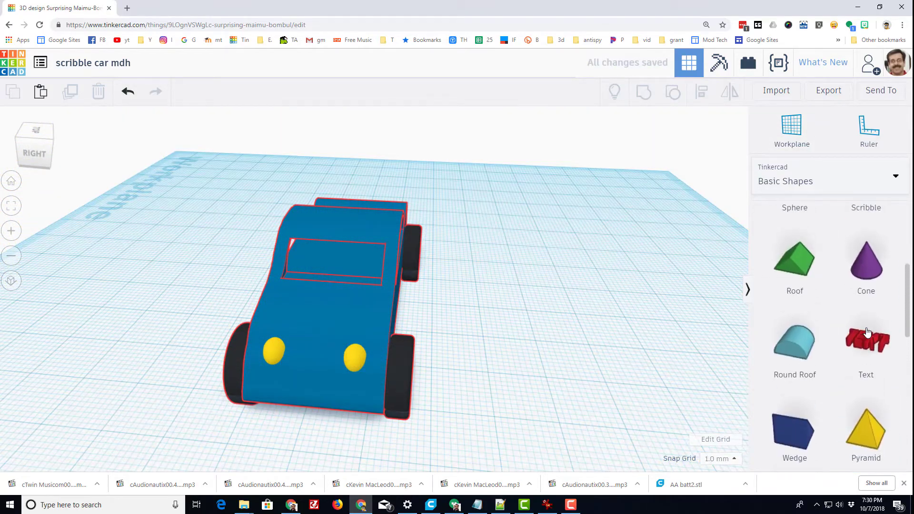
click(558, 284)
right_drag(526, 309, 701, 351)
scroll(701, 351, down, 2)
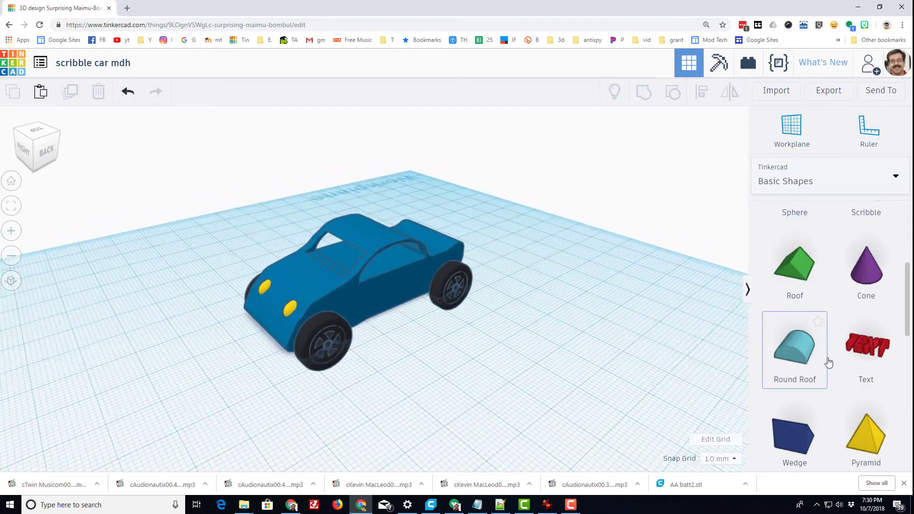
scroll(838, 361, down, 3)
scroll(857, 346, up, 6)
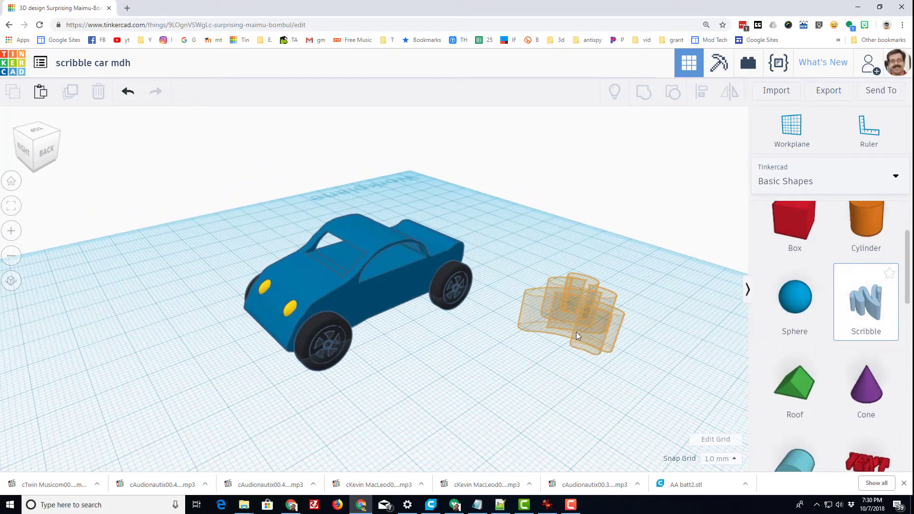
click(576, 333)
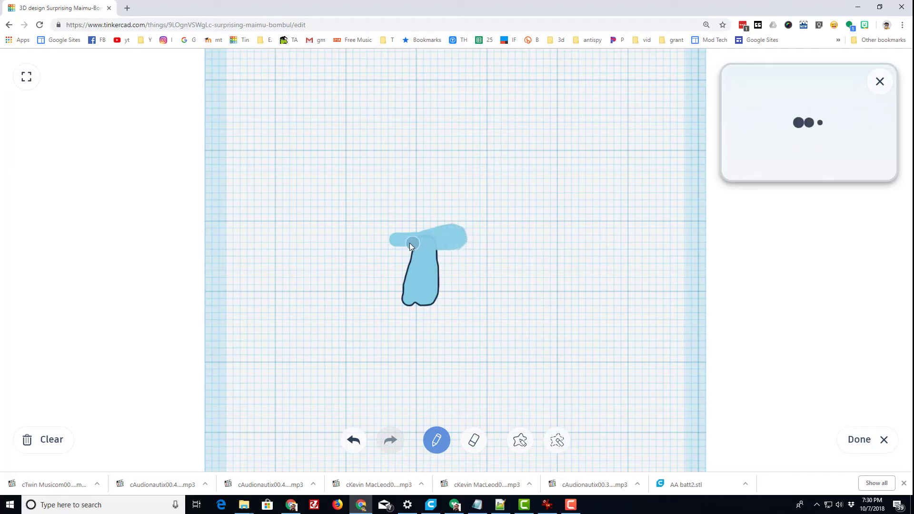
Complete the scribbled T-shaped spoiler profile by extending its crossbar and filling the notch at the stem's base, and finish the scribble
drag(387, 241, 404, 239)
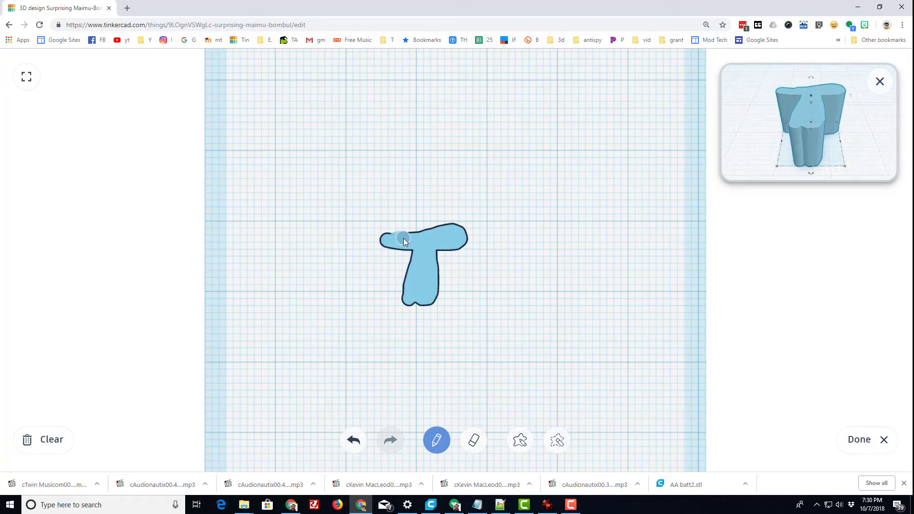
click(416, 301)
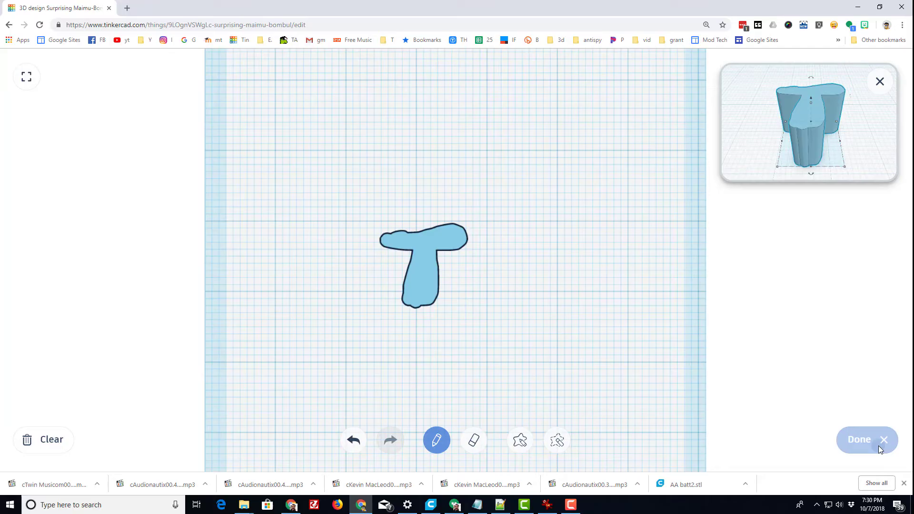
click(861, 440)
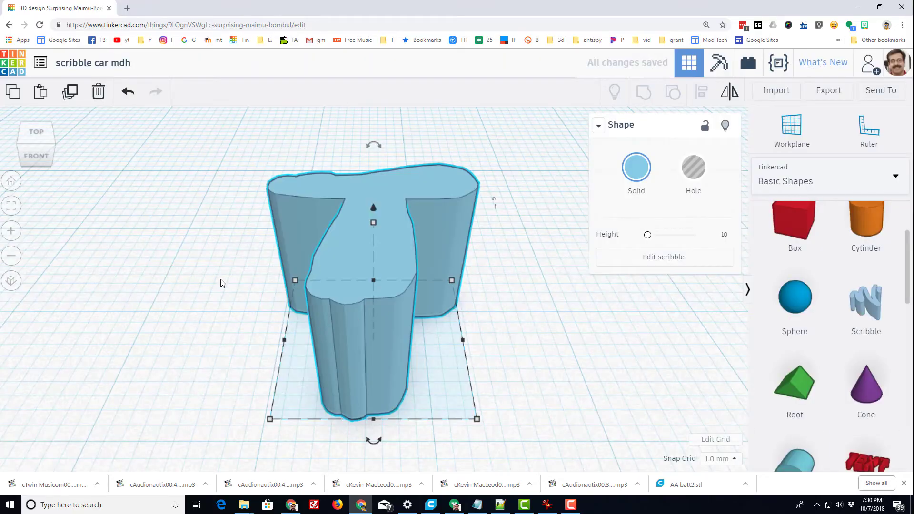
Rotate the scribbled T shape by 90° so that it stands upright on the workplane
scroll(221, 283, down, 6)
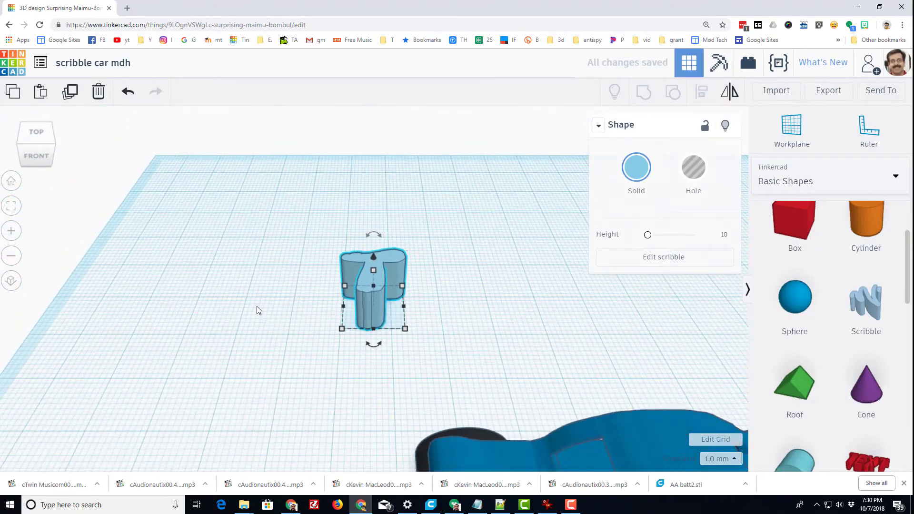
right_drag(258, 311, 509, 317)
drag(371, 242, 408, 267)
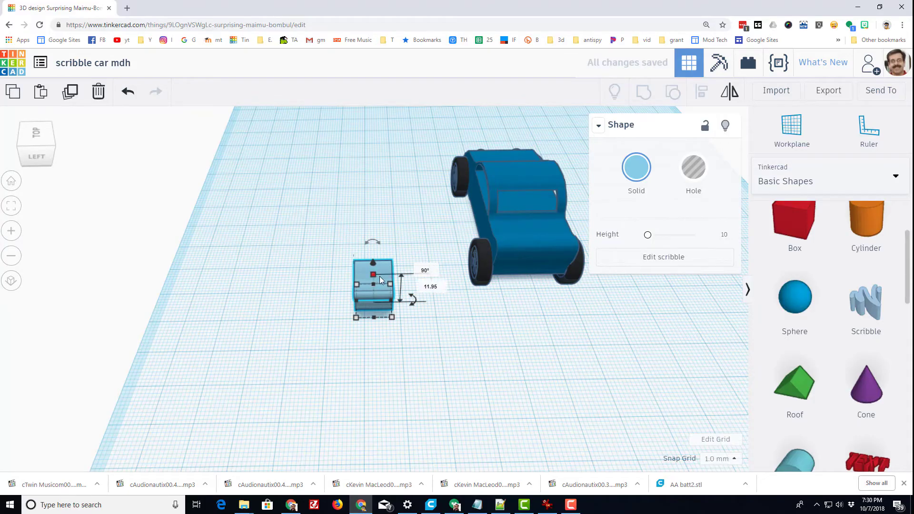
mouse_move(410, 301)
right_down()
mouse_move(477, 286)
mouse_move(419, 311)
right_up()
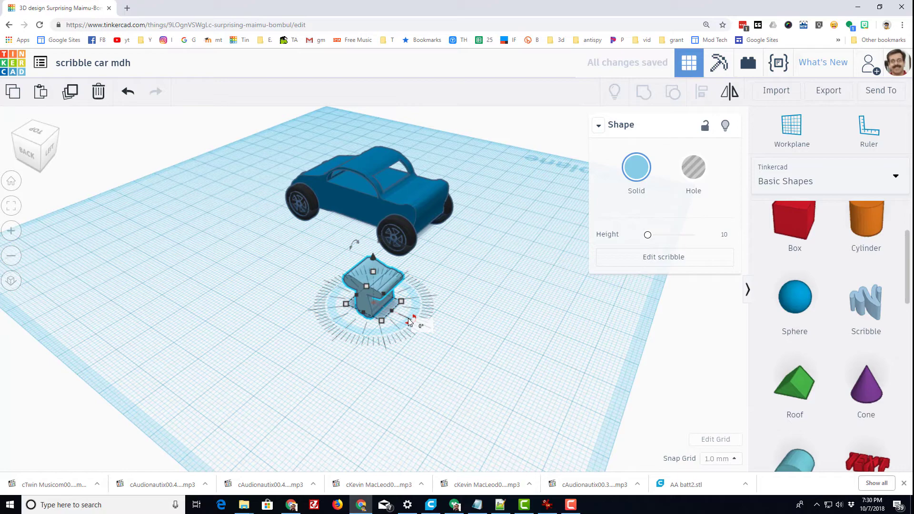
drag(354, 287, 357, 307)
Move the upright T shape across the workplane behind the car, shifting it 4 mm toward the car's centreline
scroll(402, 289, up, 1)
right_drag(391, 302, 279, 305)
mouse_move(367, 310)
mouse_down()
mouse_move(557, 335)
mouse_move(533, 314)
mouse_up()
right_drag(532, 314, 548, 347)
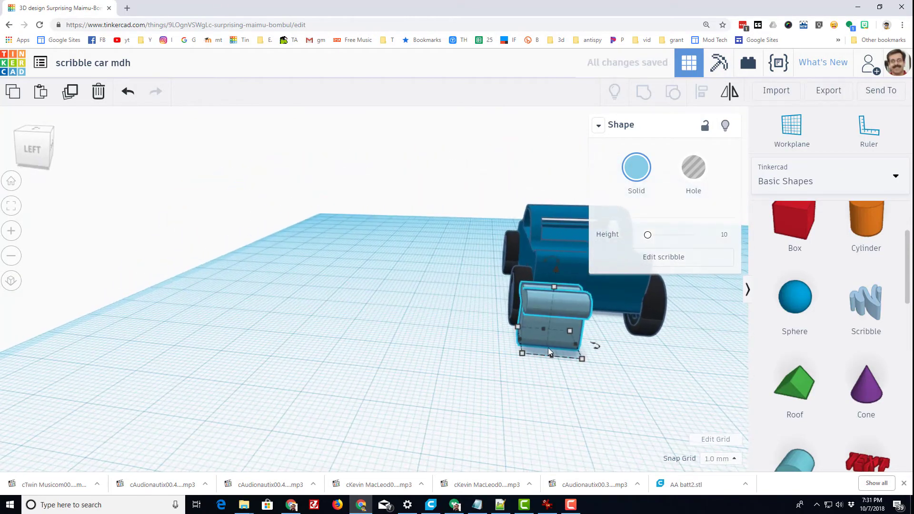
drag(560, 337, 586, 335)
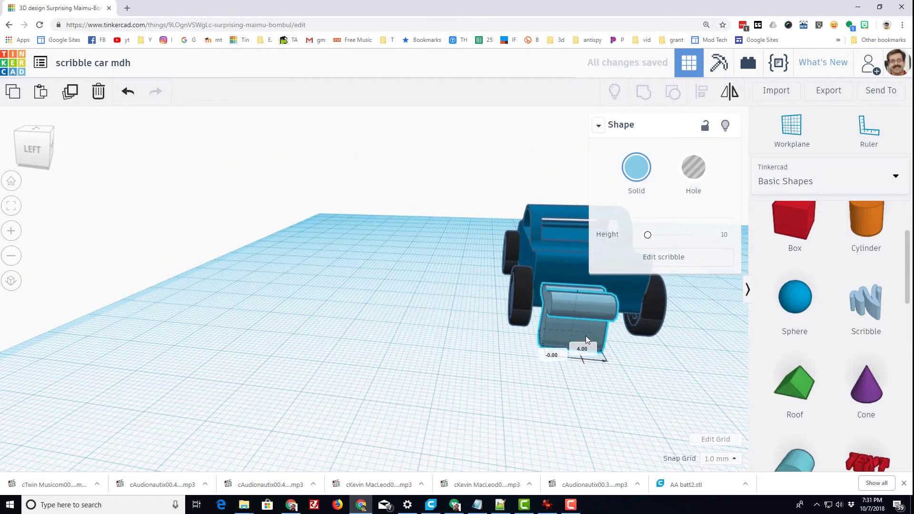
Stretch the T-shaped spoiler sideways to roughly the car's body width
mouse_move(586, 335)
right_down()
mouse_move(441, 371)
mouse_move(486, 412)
mouse_move(488, 402)
right_up()
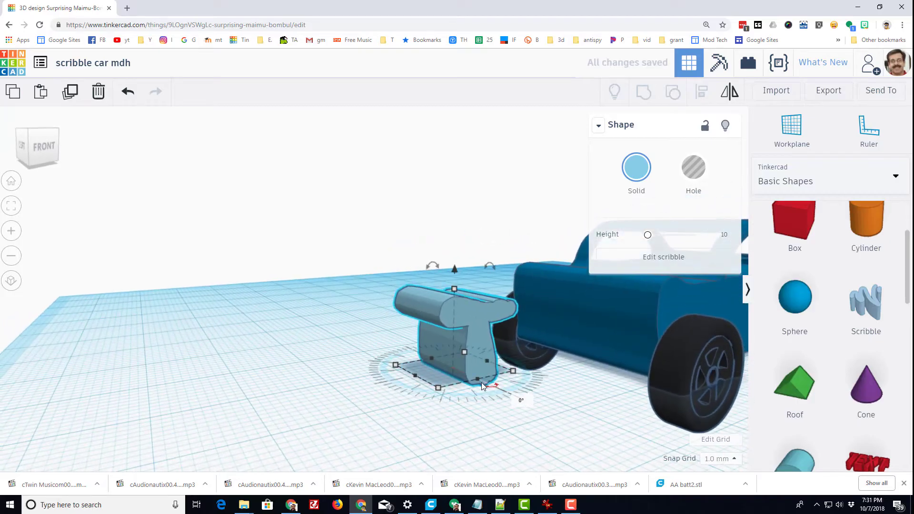
drag(482, 382, 544, 415)
mouse_move(544, 416)
right_down()
mouse_move(542, 450)
mouse_move(541, 429)
mouse_move(502, 415)
right_up()
click(506, 413)
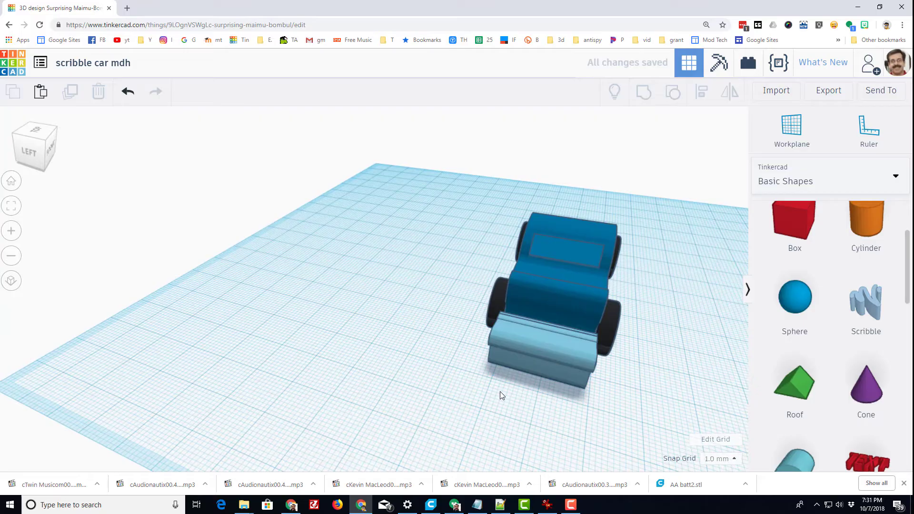
right_drag(533, 363, 536, 315)
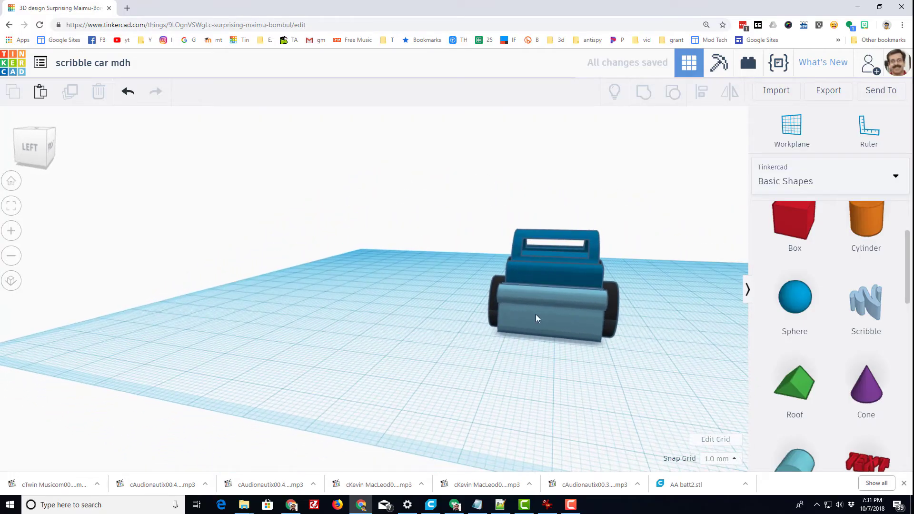
Place a Box hole over the spoiler's stem, narrow it to leave material at both ends, and set its height to 7 mm
scroll(774, 298, up, 2)
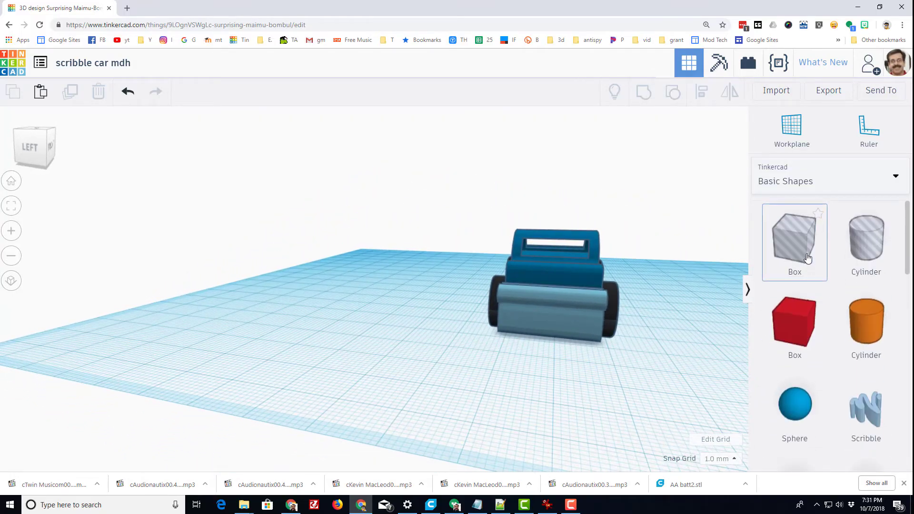
drag(808, 243, 555, 336)
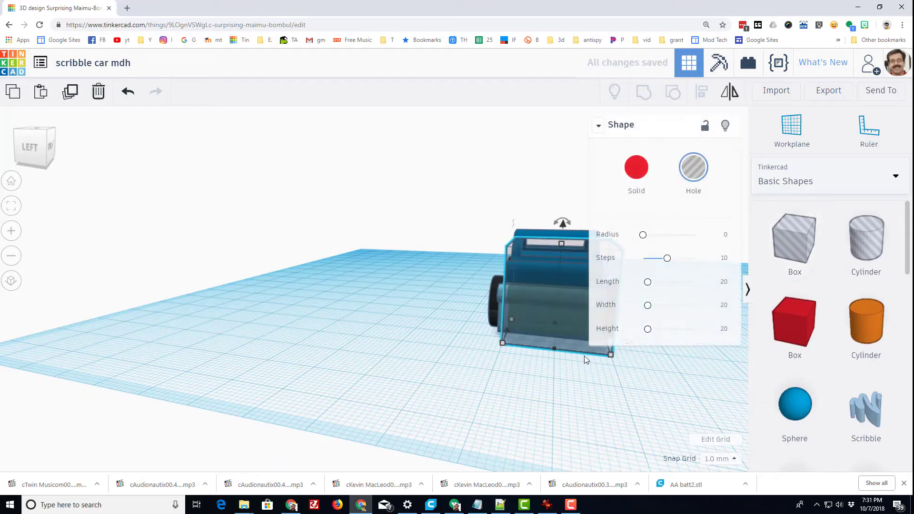
right_drag(585, 355, 529, 351)
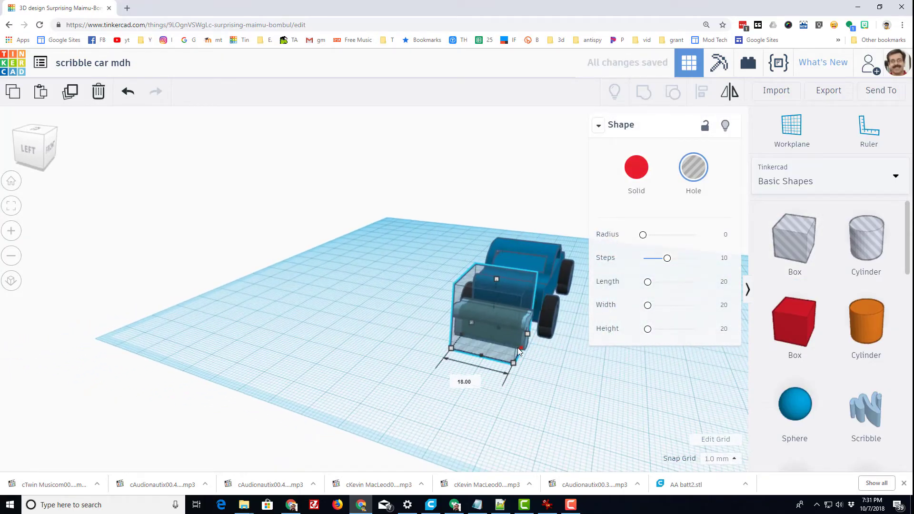
drag(518, 351, 513, 347)
drag(496, 279, 491, 324)
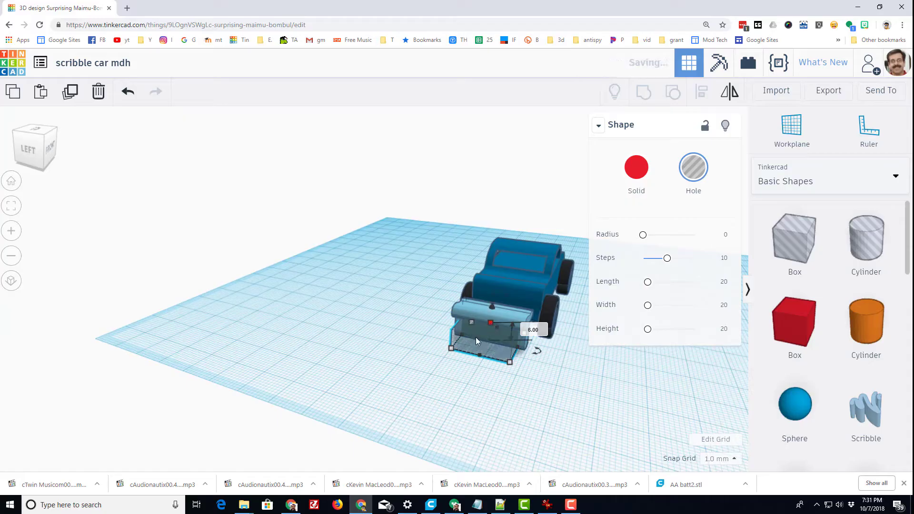
click(8, 209)
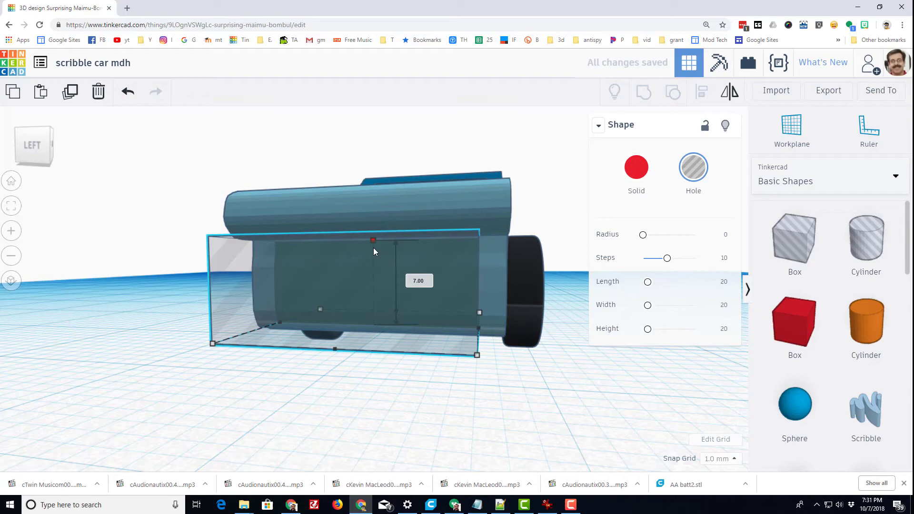
right_drag(310, 298, 327, 365)
Select the car, spoiler and box hole and align them on their common centreline across the car's width
scroll(328, 365, down, 2)
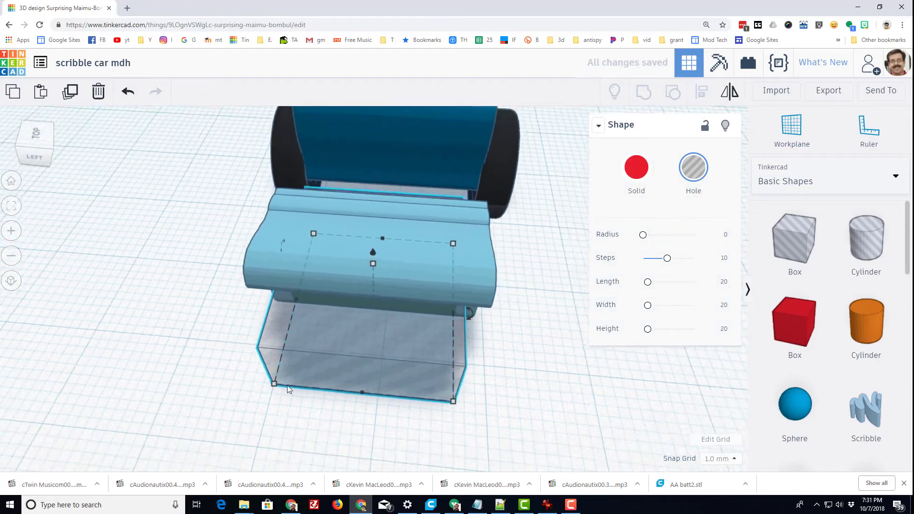
right_drag(289, 390, 319, 342)
scroll(318, 342, down, 1)
scroll(343, 364, down, 1)
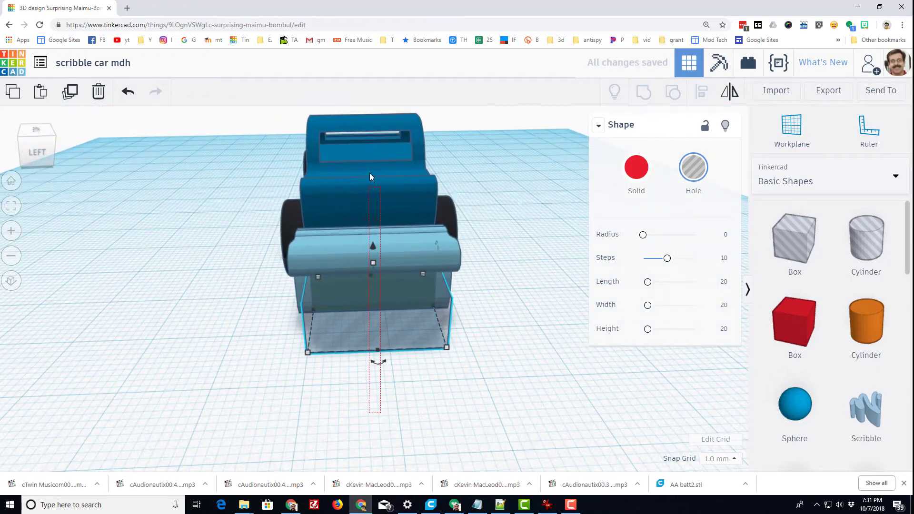
key(ctrl+a)
click(702, 92)
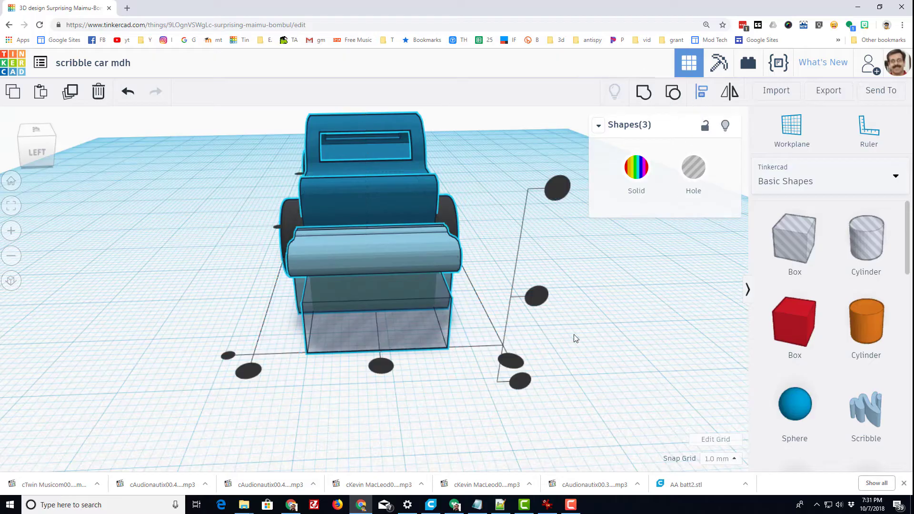
click(387, 368)
click(395, 423)
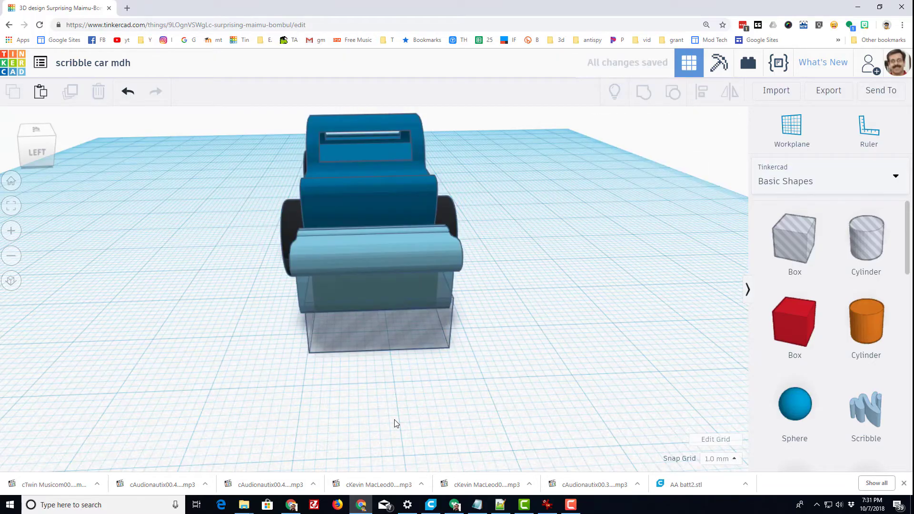
Try to cut the spoiler's stem by grouping it with the box hole, and ungroup them again
drag(371, 307, 370, 301)
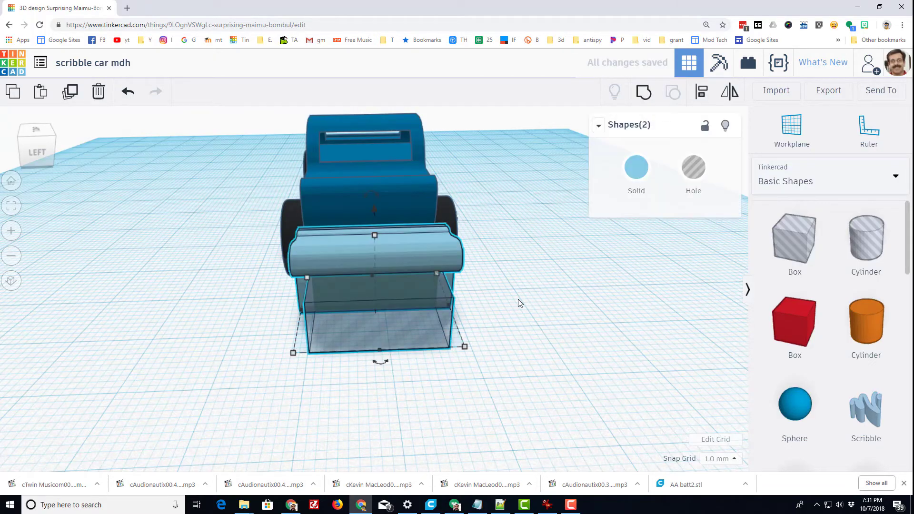
click(644, 97)
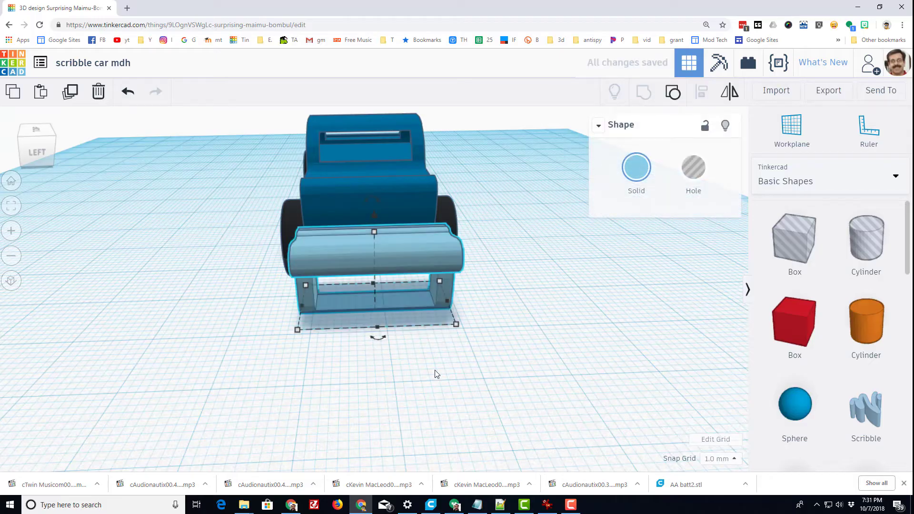
right_drag(435, 374, 385, 301)
click(672, 92)
click(437, 387)
Adjust the box hole and group it with the spoiler so that only two outer legs are left under the wing
click(379, 279)
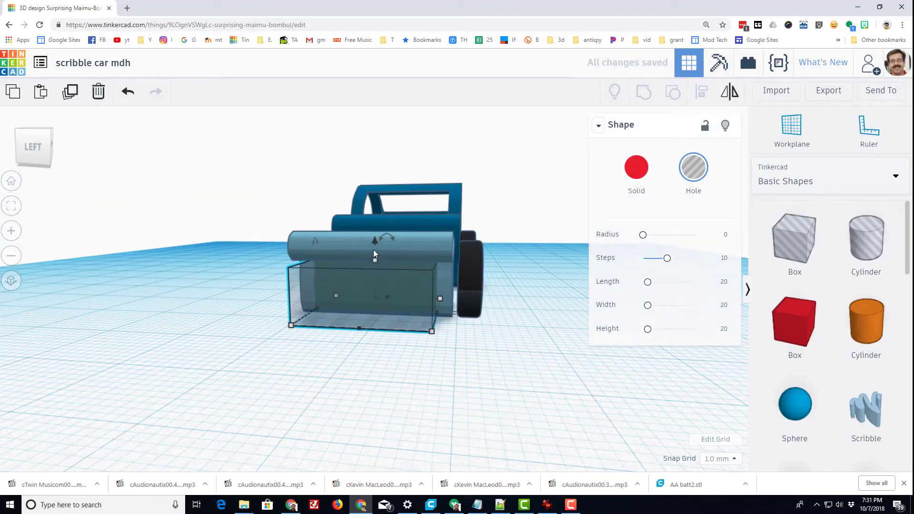
drag(375, 260, 374, 239)
right_drag(373, 240, 263, 320)
drag(312, 323, 315, 325)
click(643, 108)
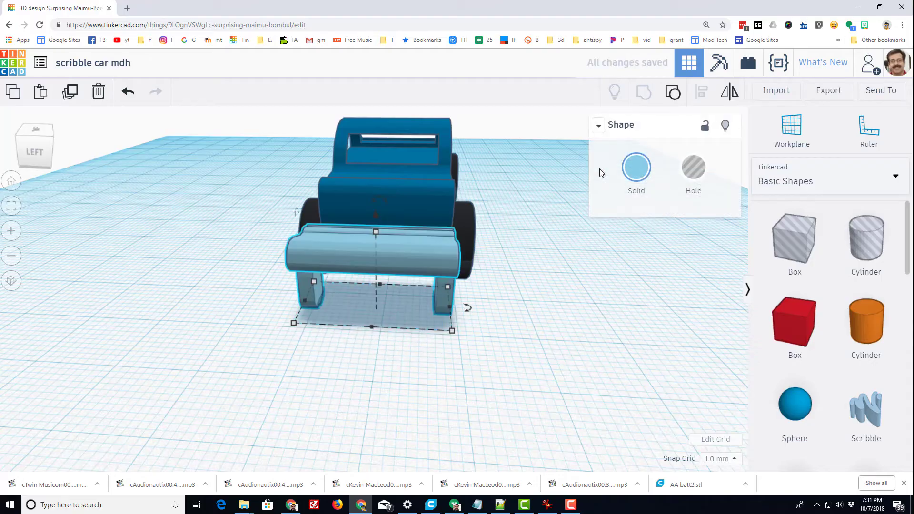
Lift the spoiler above the workplane and shift it lengthwise over the car's trunk
right_drag(413, 301, 358, 218)
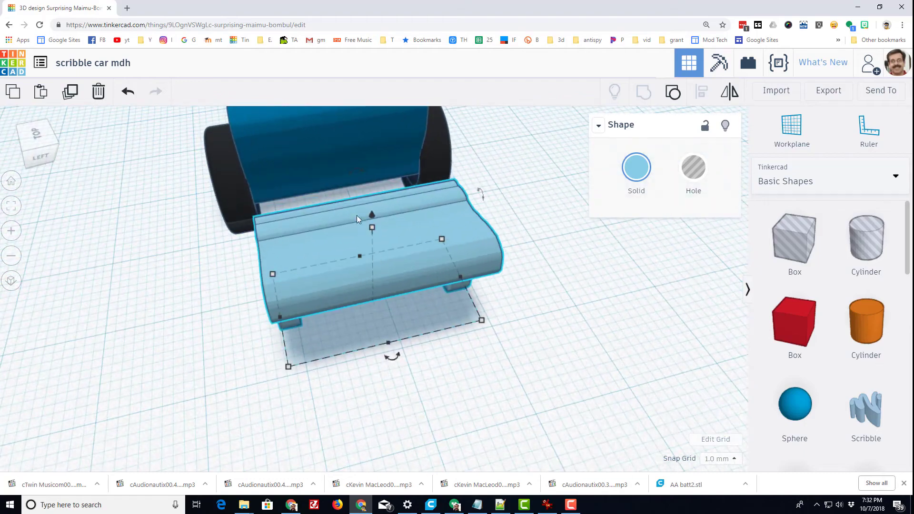
drag(372, 215, 371, 126)
right_drag(381, 230, 215, 276)
key(Right)
key(Right)
key(Right)
key(Right)
key(Right)
key(Right)
key(Right)
key(Right)
key(Right)
key(Right)
key(Right)
key(Right)
key(Right)
key(Right)
key(Right)
key(Right)
key(Right)
key(Right)
key(Right)
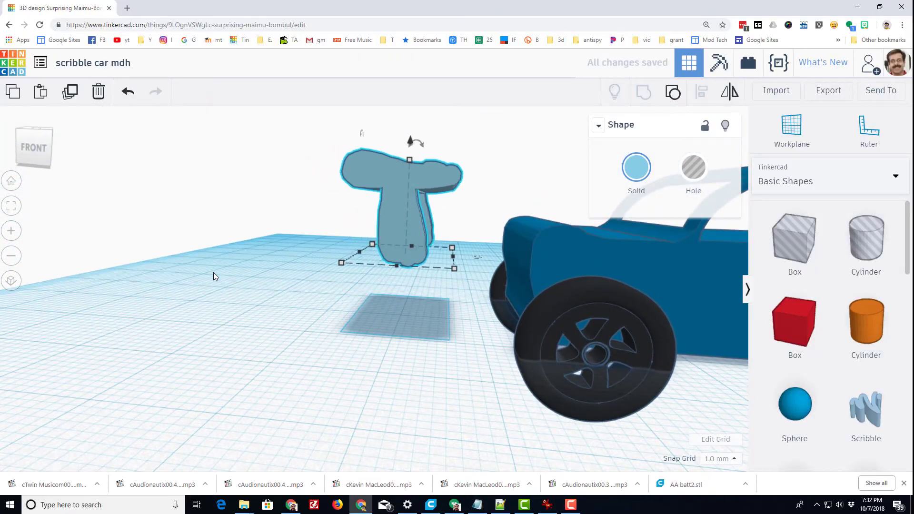
right_drag(213, 272, 345, 219)
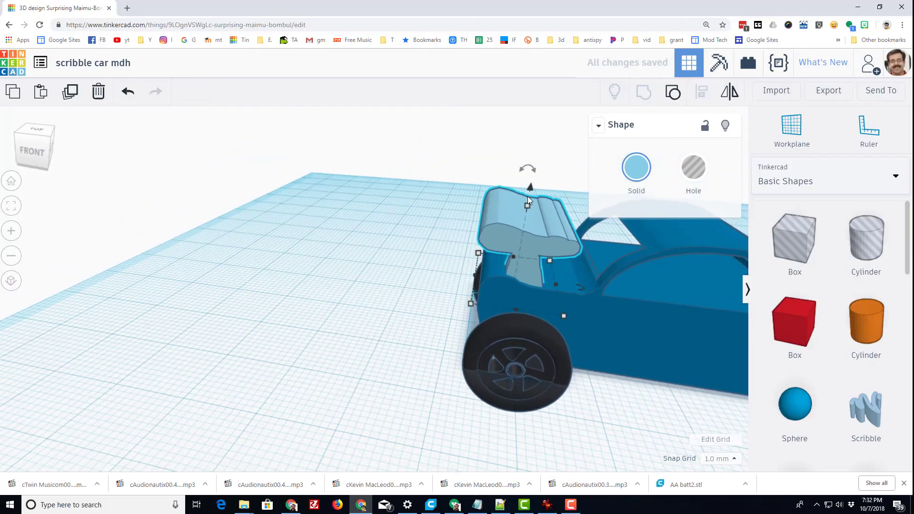
Raise the spoiler until its legs rest on the car's rear deck
drag(532, 189, 553, 116)
right_drag(443, 326, 286, 272)
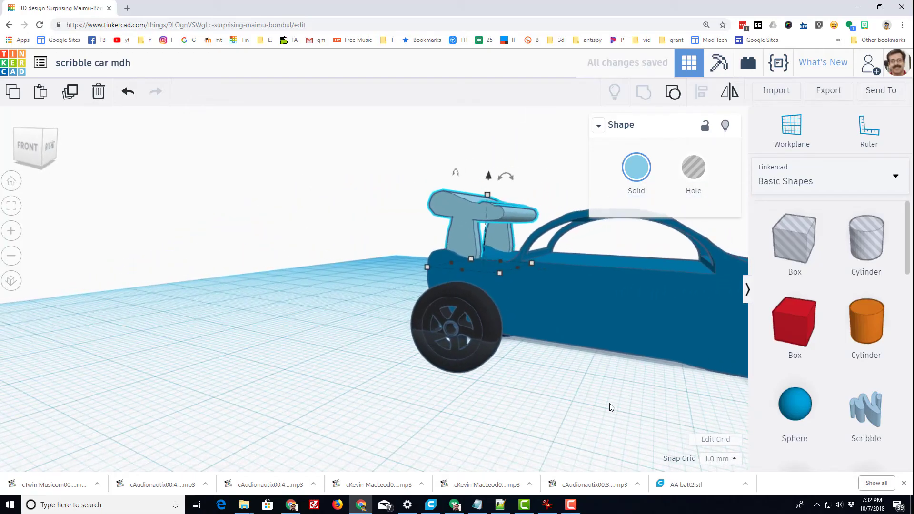
right_drag(608, 403, 567, 408)
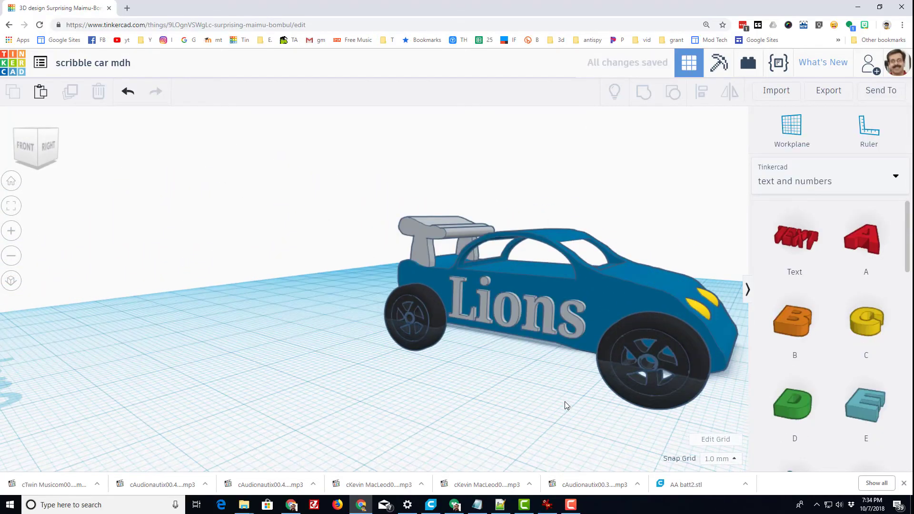
Select the car with its spoiler and lettering and group all five shapes into one multicolour object
right_drag(600, 372, 559, 313)
scroll(360, 207, down, 2)
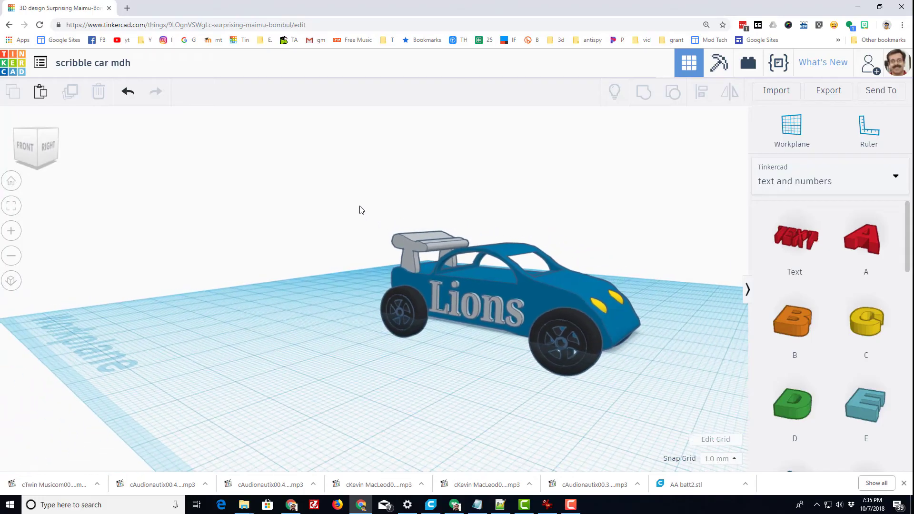
drag(665, 397, 665, 397)
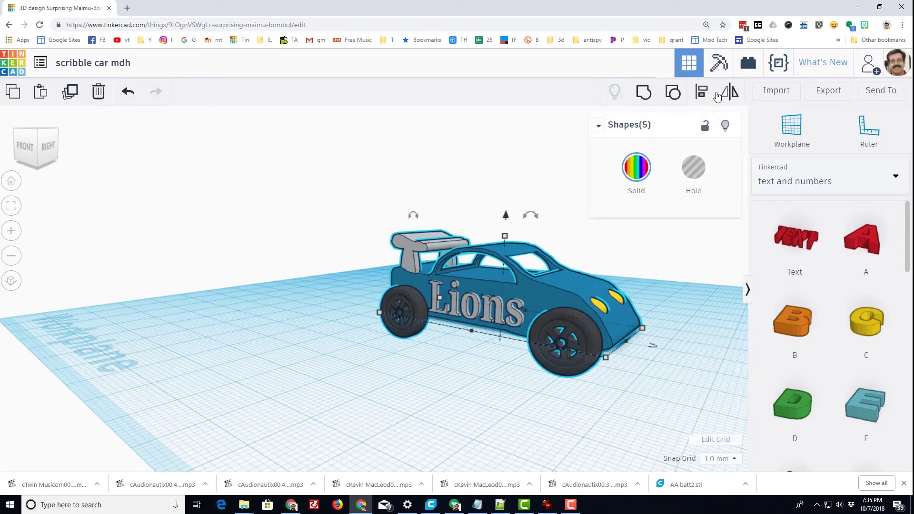
click(645, 94)
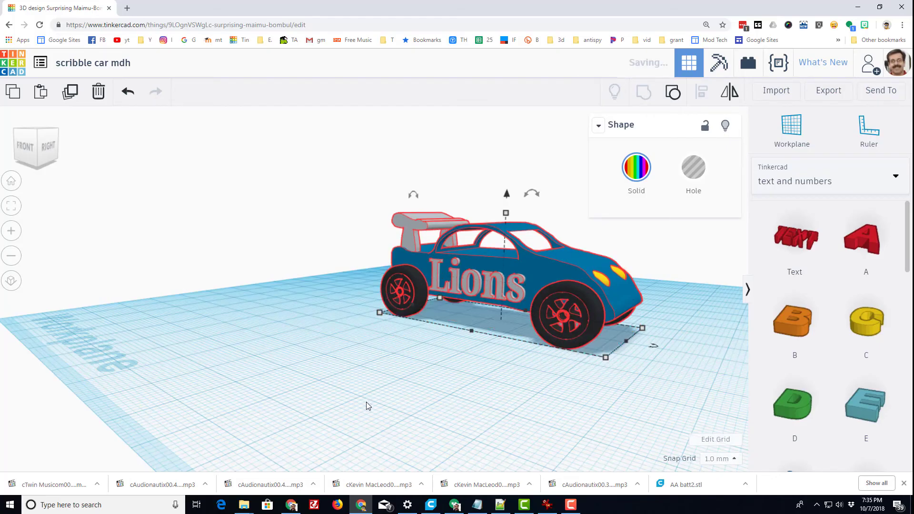
Examine the grouped car from the front, both lettered sides and the spoiler end
right_drag(367, 402, 149, 152)
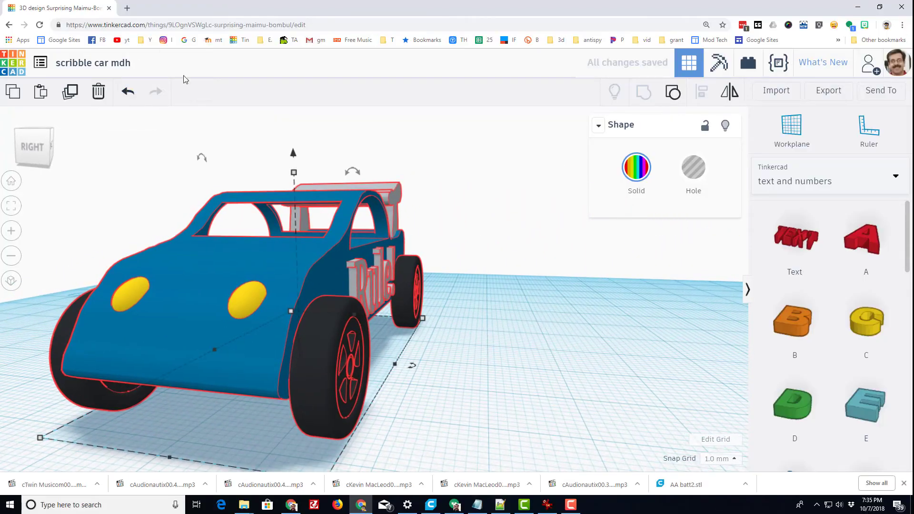
right_drag(185, 79, 467, 387)
scroll(435, 374, down, 2)
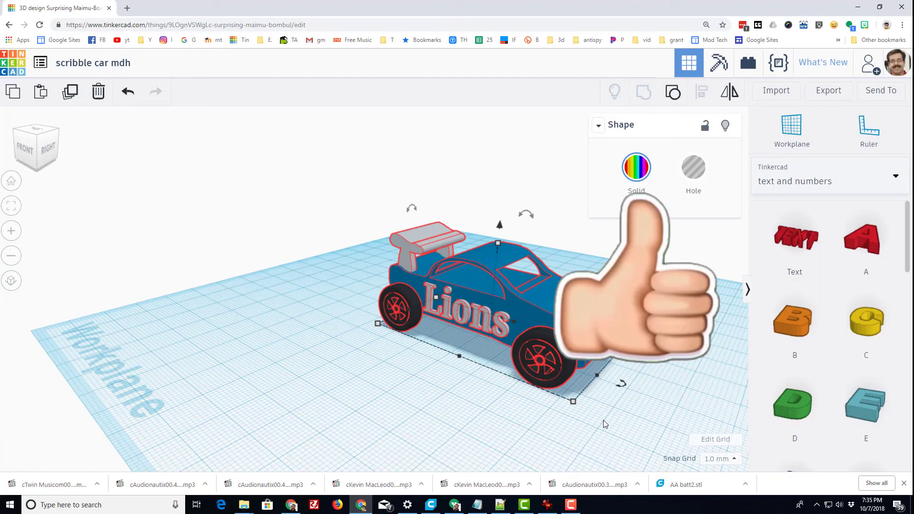
right_drag(692, 391, 559, 393)
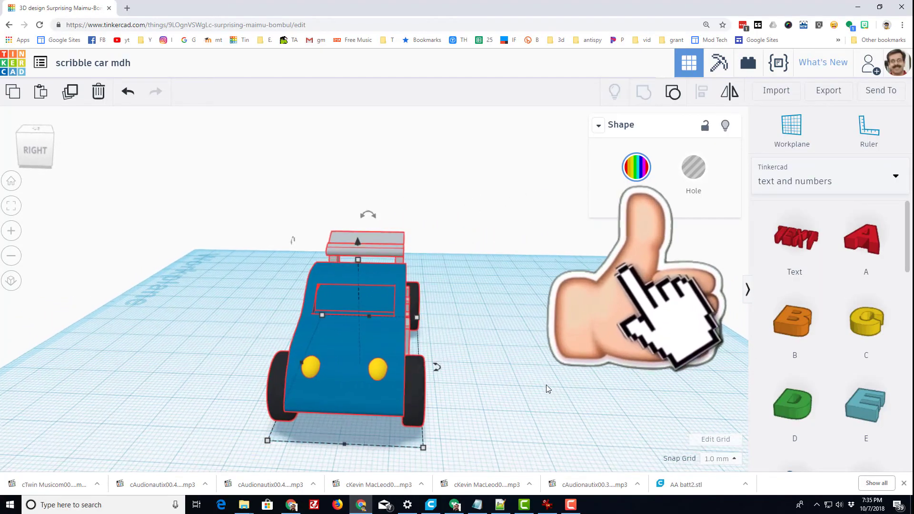
scroll(546, 387, up, 3)
right_drag(611, 376, 373, 368)
scroll(373, 369, up, 2)
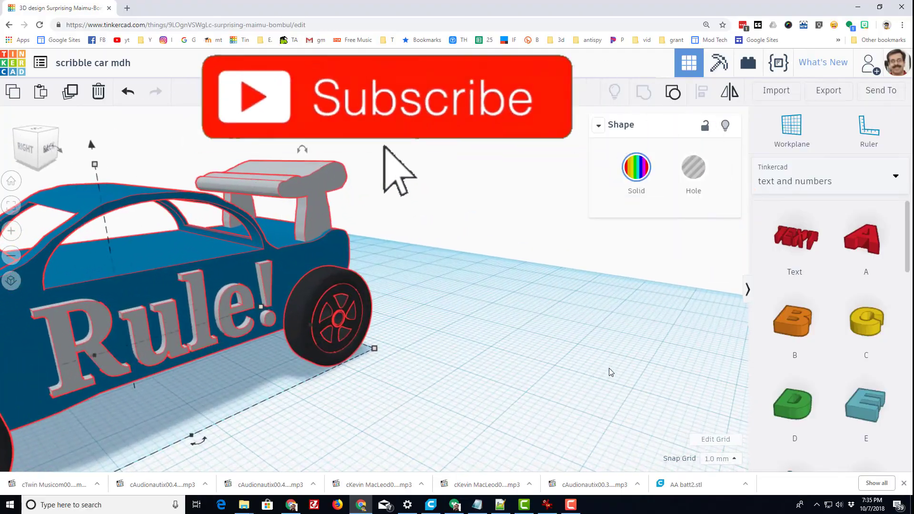
right_drag(609, 368, 524, 362)
scroll(405, 368, down, 2)
right_drag(190, 358, 435, 339)
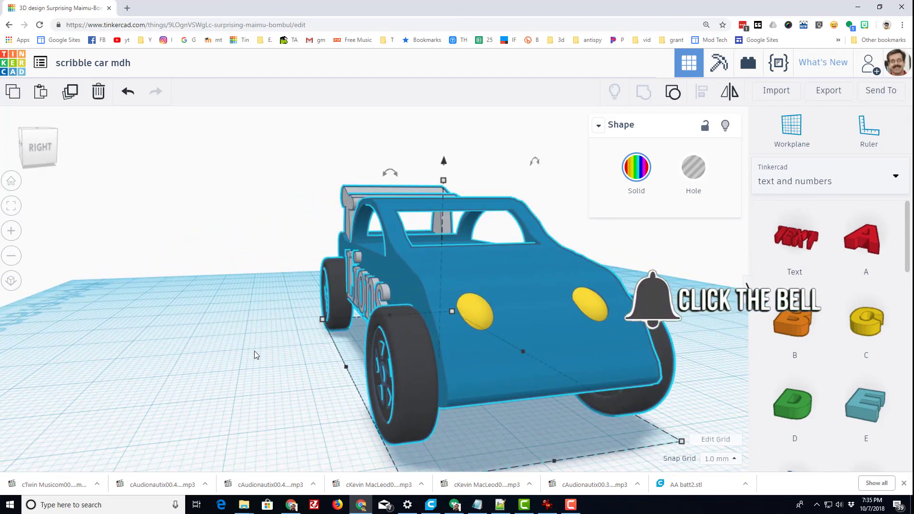
right_drag(254, 350, 427, 324)
scroll(346, 338, down, 2)
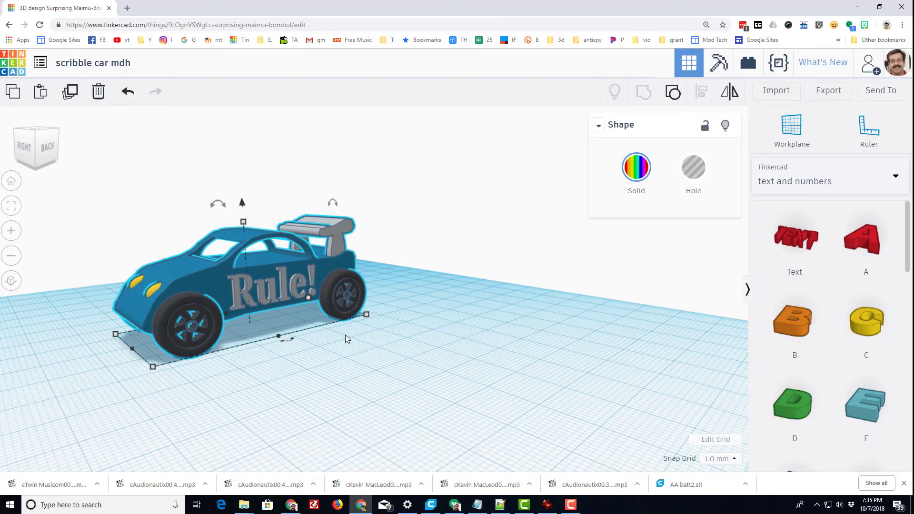